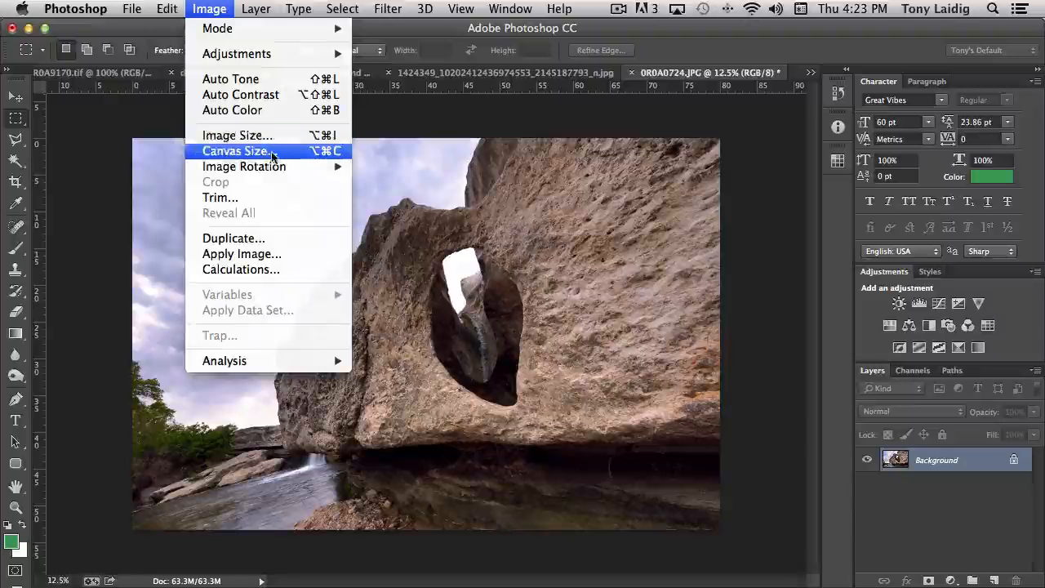
# Step: Show the Image menu's Canvas Size, Image Rotation and Image Size commands
pyautogui.moveTo(270, 167)
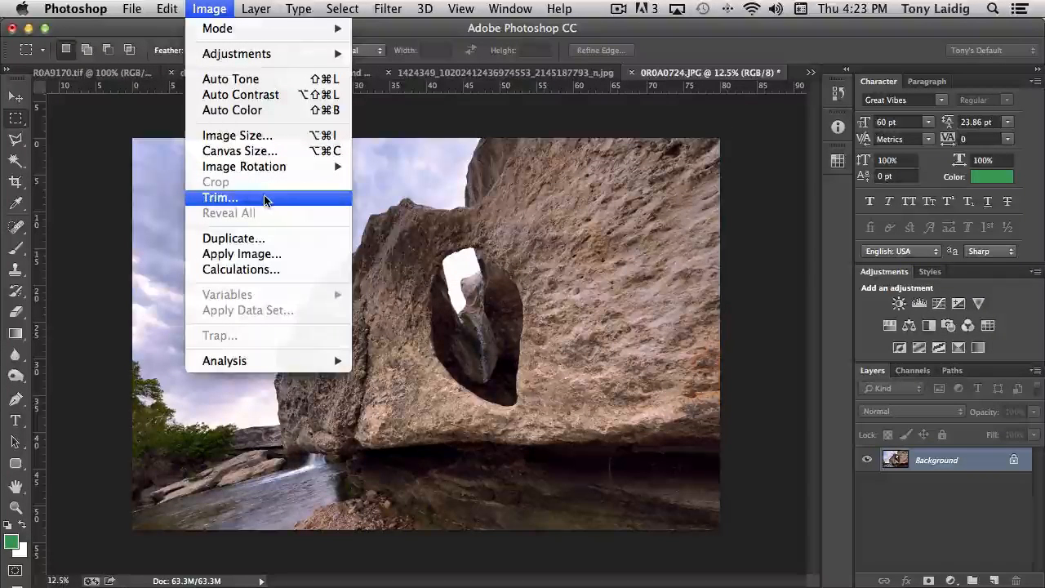
# Step: Resize the photo to 50 inches wide in Image Size, giving 3600 × 2400 px at 72 ppi
pyautogui.click(247, 139)
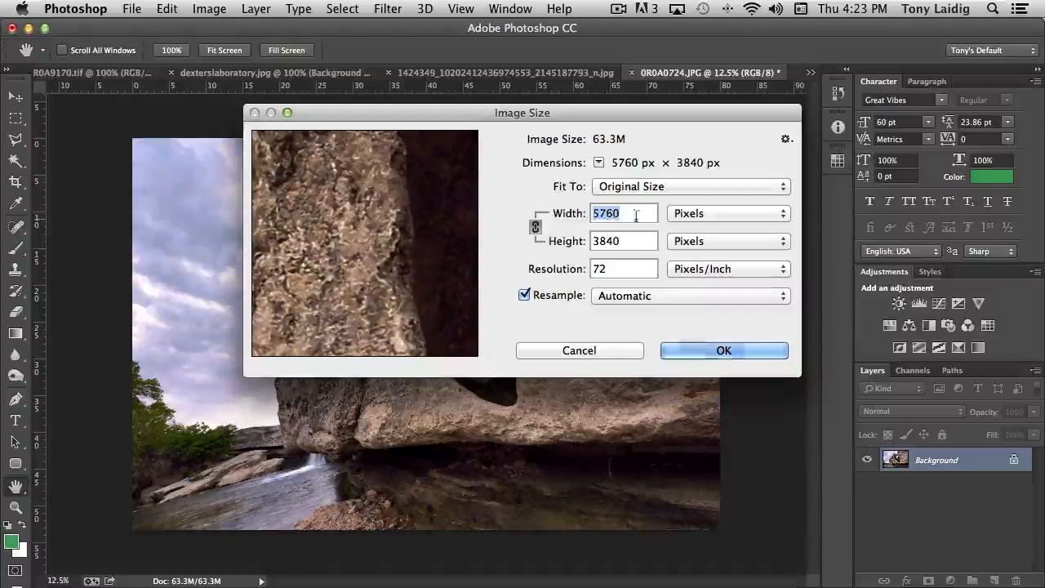
pyautogui.click(718, 214)
pyautogui.click(713, 227)
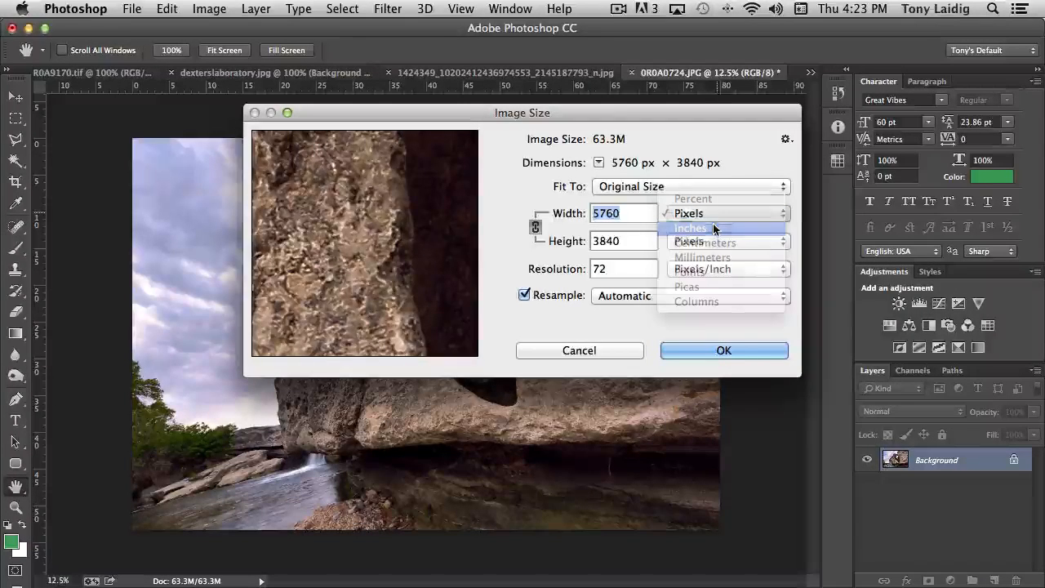
pyautogui.click(712, 241)
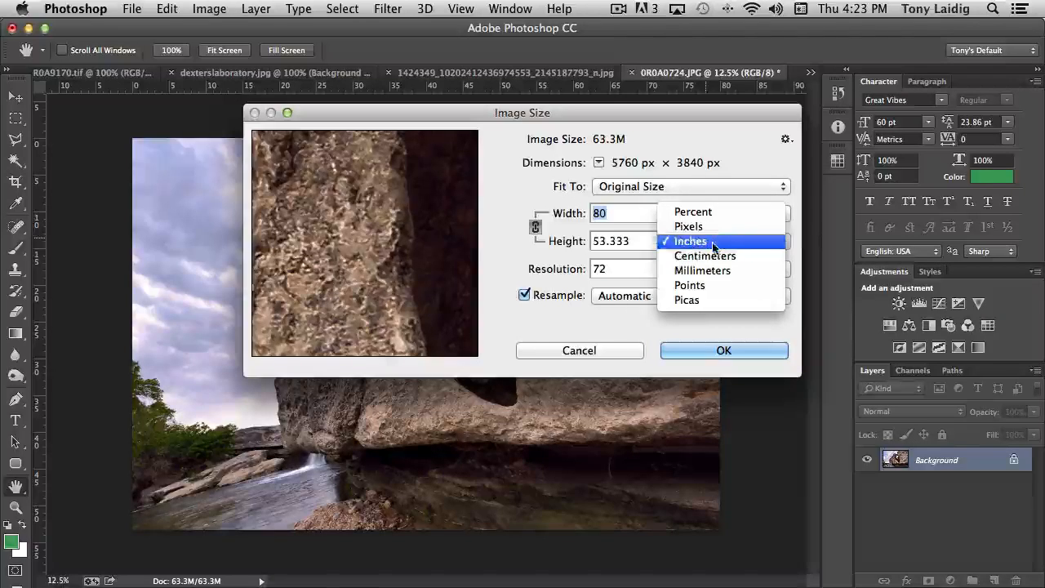
pyautogui.click(713, 244)
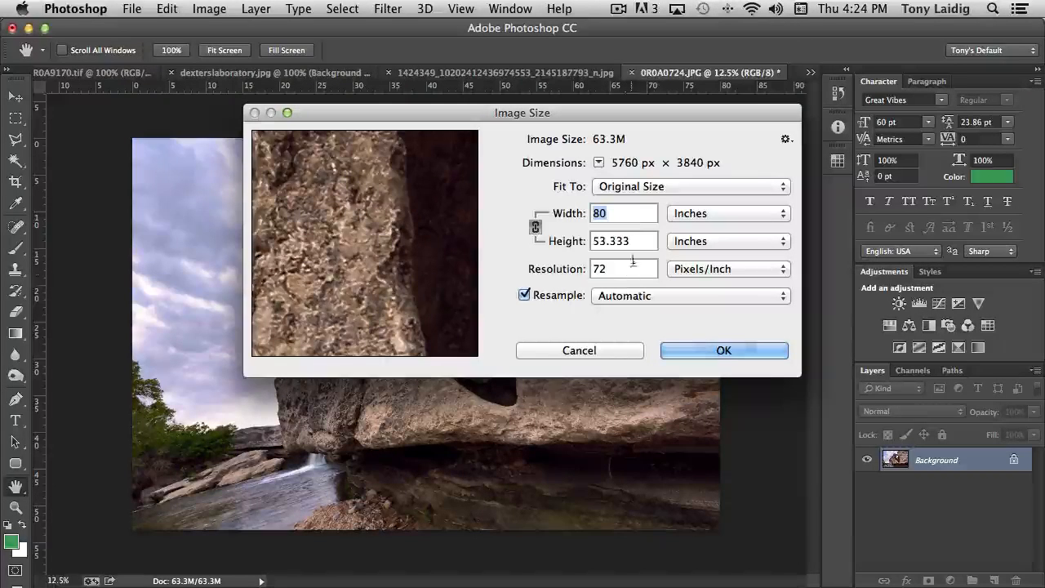
pyautogui.press('Up')
pyautogui.press('Up')
pyautogui.press('Up')
pyautogui.press('Up')
pyautogui.press('Up')
pyautogui.press('Up')
pyautogui.press('Up')
pyautogui.press('Up')
pyautogui.press('Up')
pyautogui.press('Up')
pyautogui.press('Up')
pyautogui.press('Up')
pyautogui.press('Up')
pyautogui.press('Up')
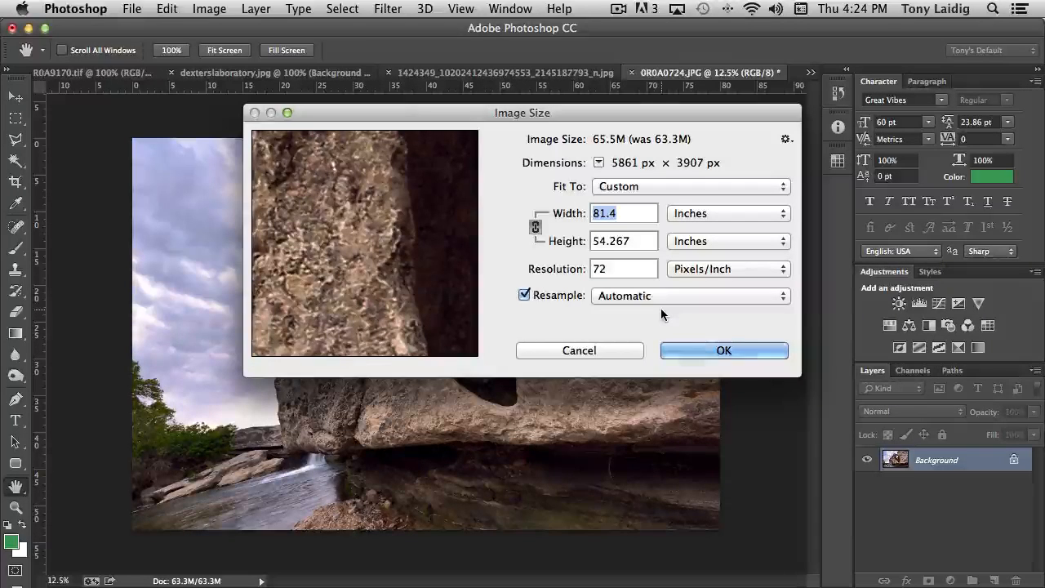
pyautogui.write('50')
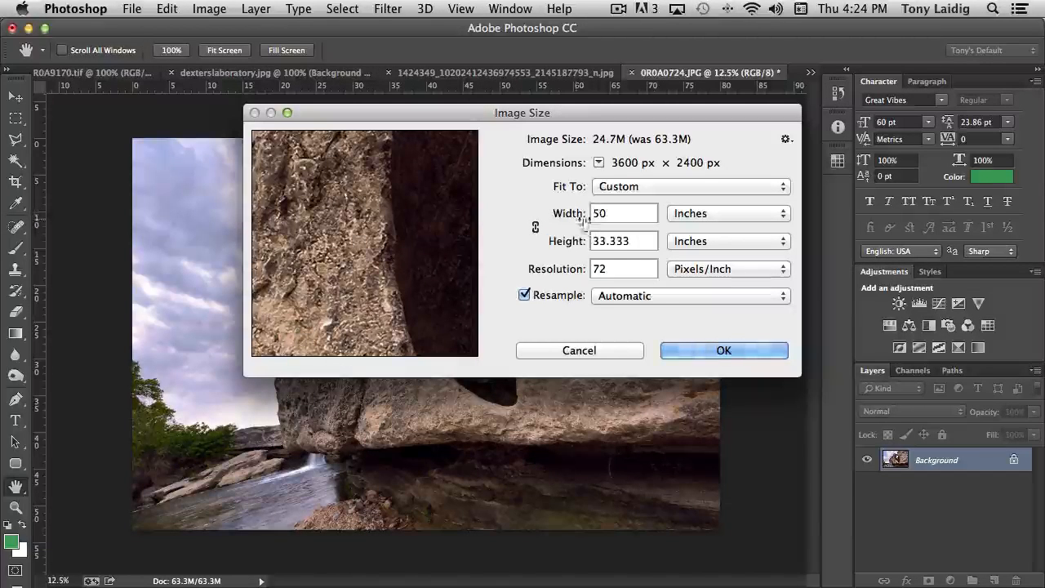
# Step: Reset Image Size, enter 50 inches wide, then turn off Resample to keep 5760 × 3840 px
pyautogui.click(536, 231)
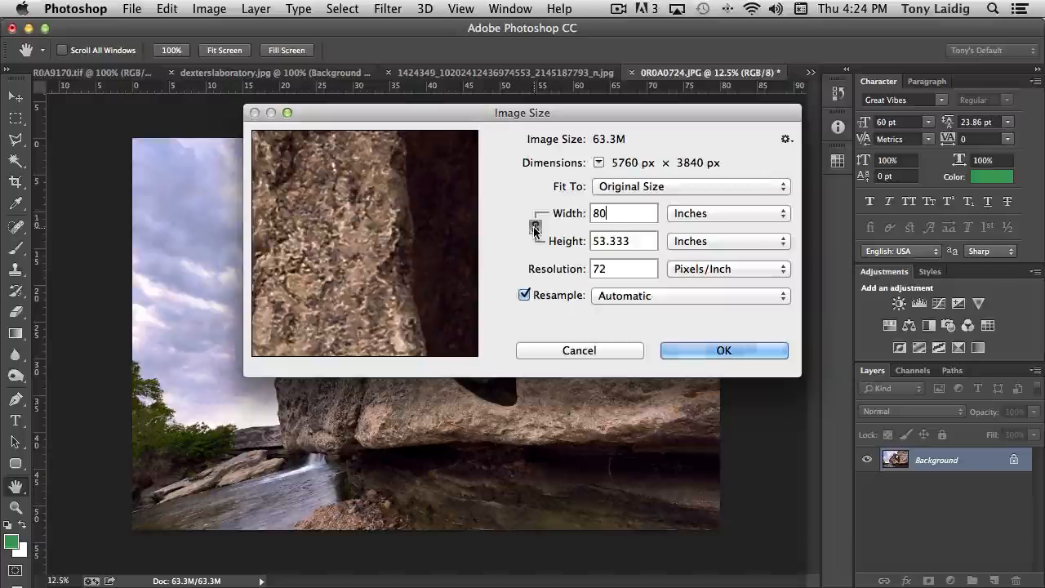
pyautogui.moveTo(611, 215); pyautogui.dragTo(550, 212)
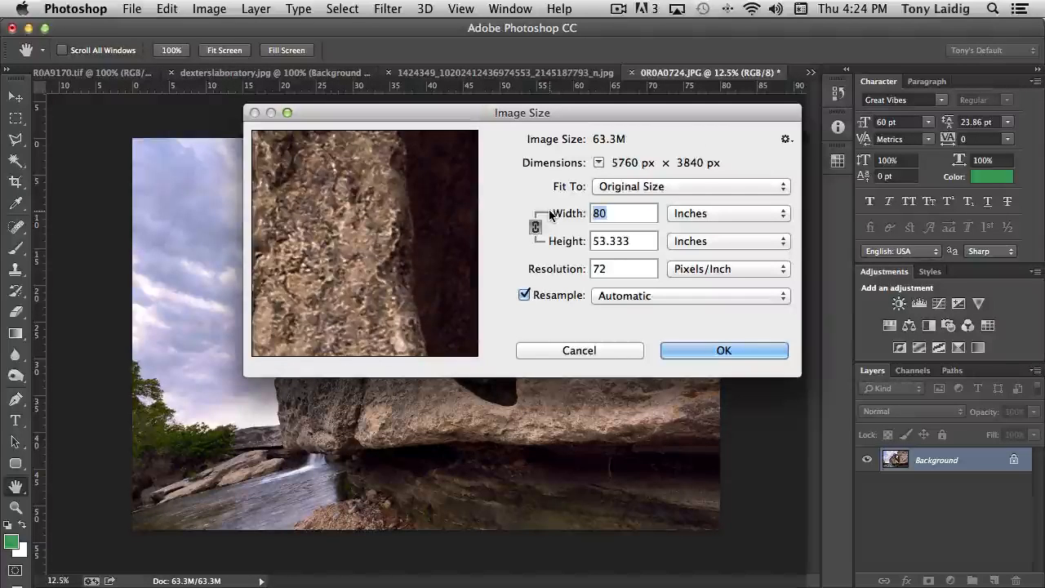
pyautogui.write('50')
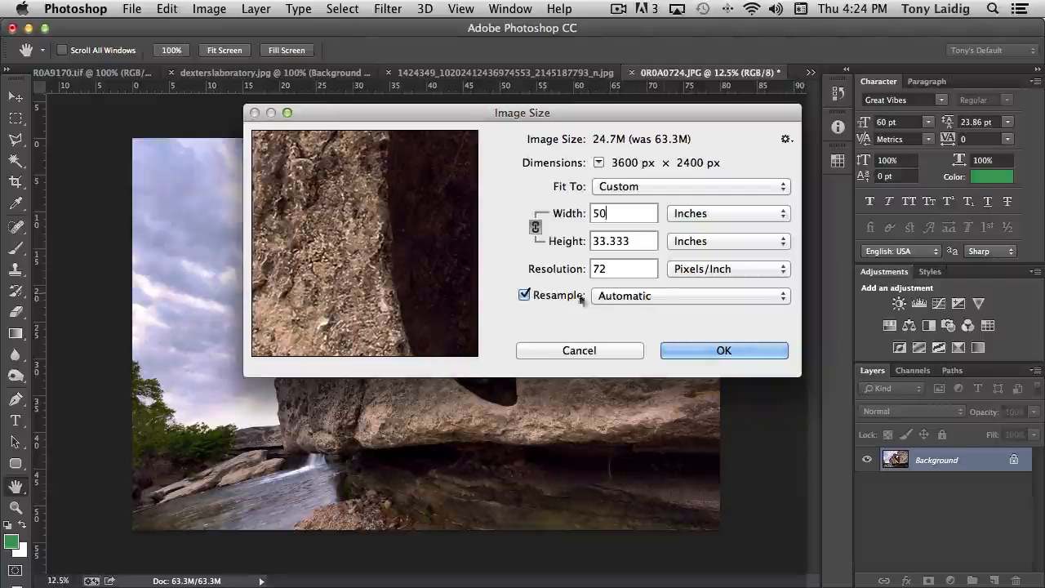
pyautogui.click(663, 295)
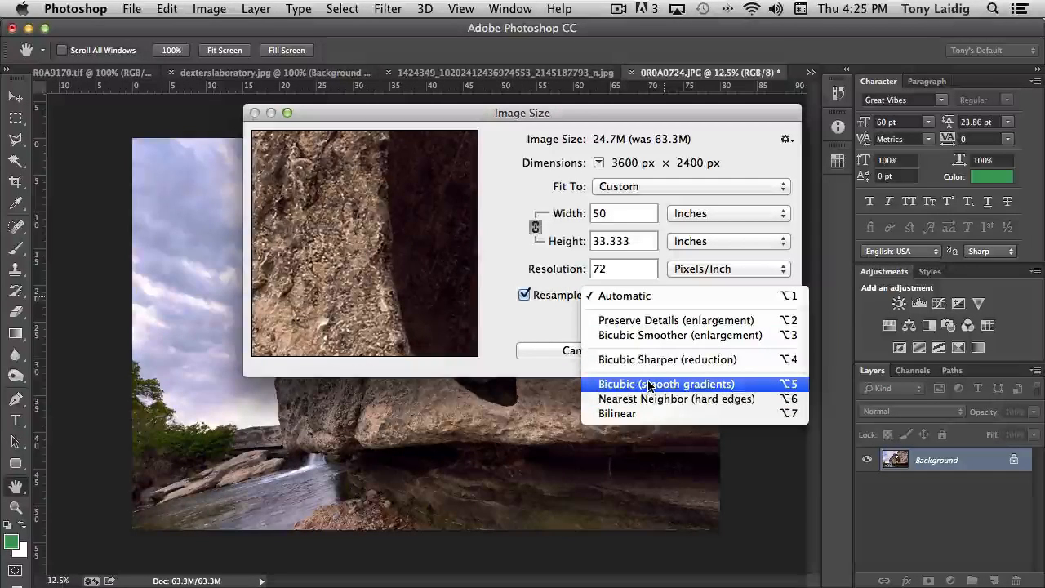
pyautogui.click(544, 315)
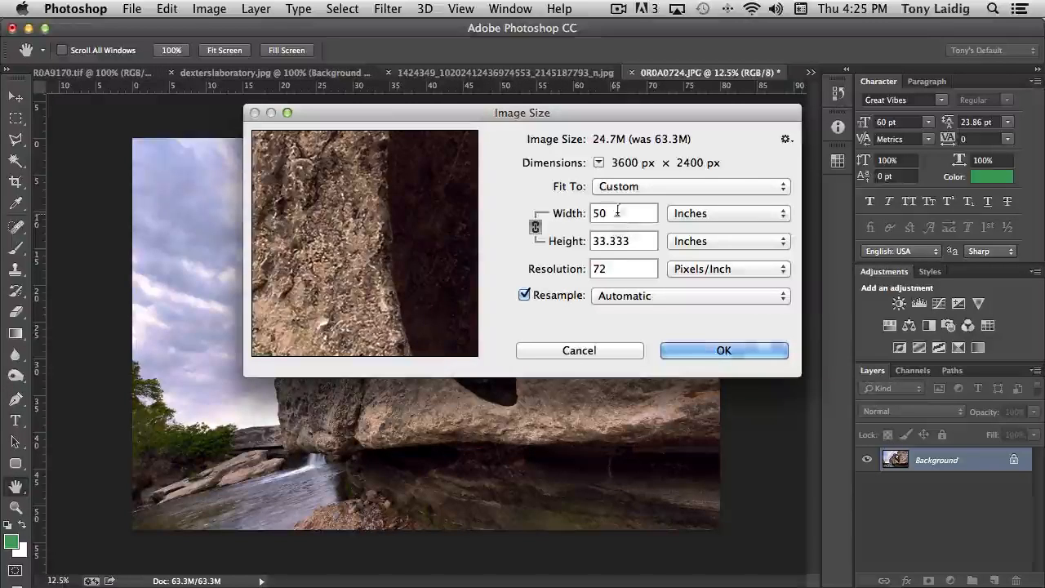
pyautogui.click(523, 295)
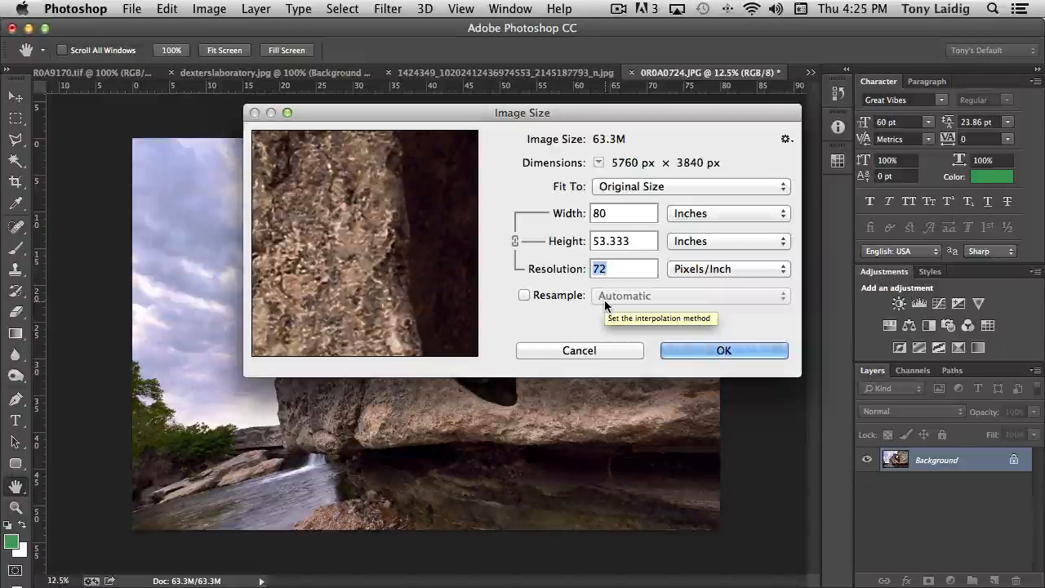
# Step: Try 300 then 72 ppi resolution with Resample back on, then cancel Image Size
pyautogui.write('30')
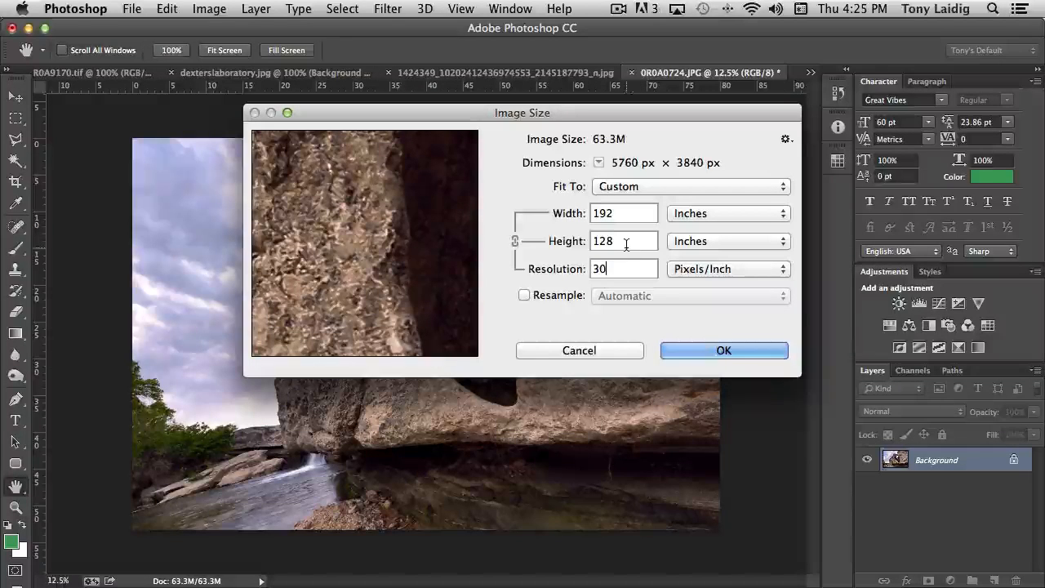
pyautogui.write('0')
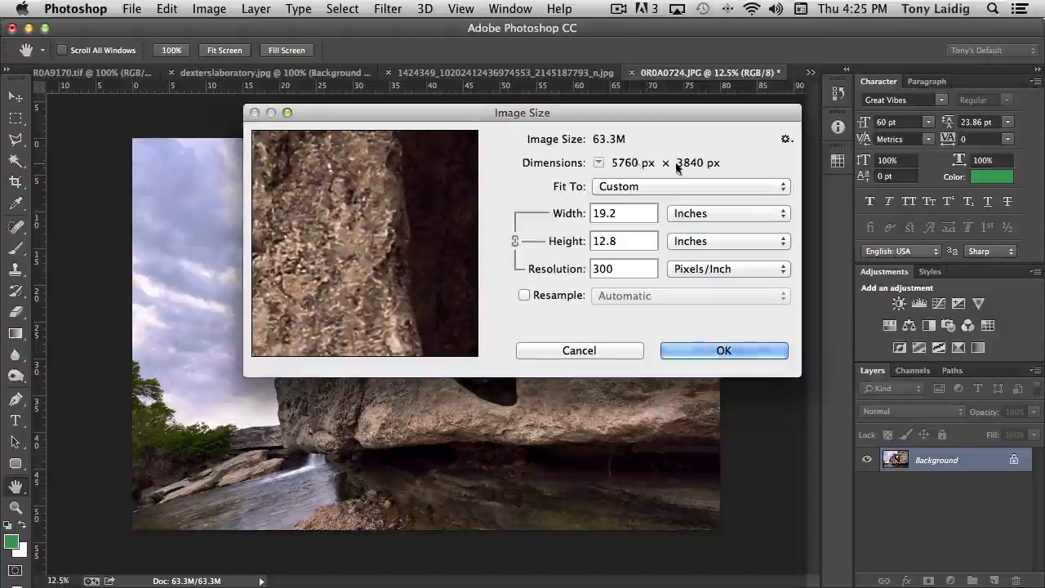
pyautogui.click(523, 296)
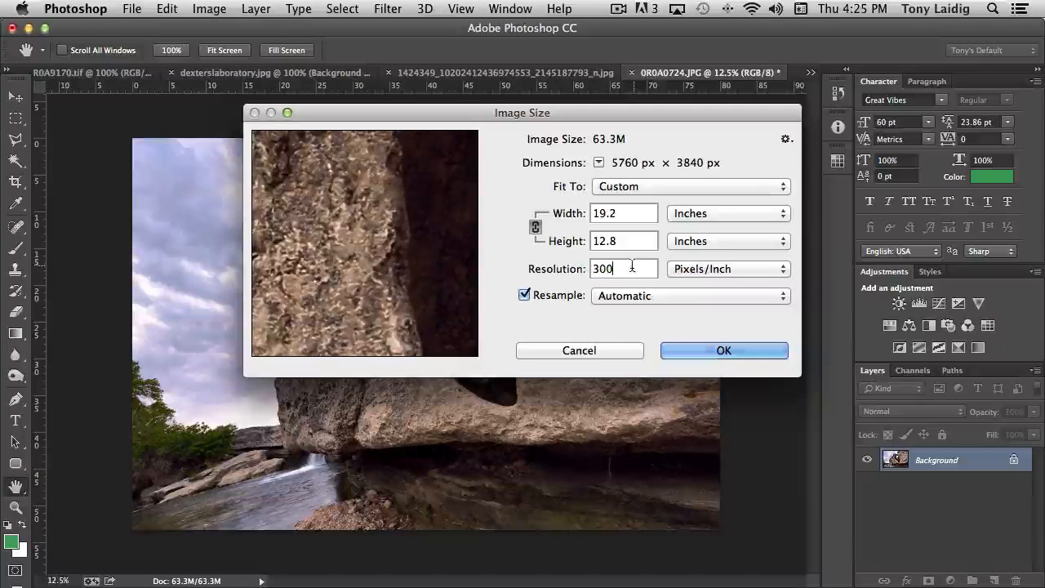
pyautogui.moveTo(629, 270); pyautogui.dragTo(574, 266)
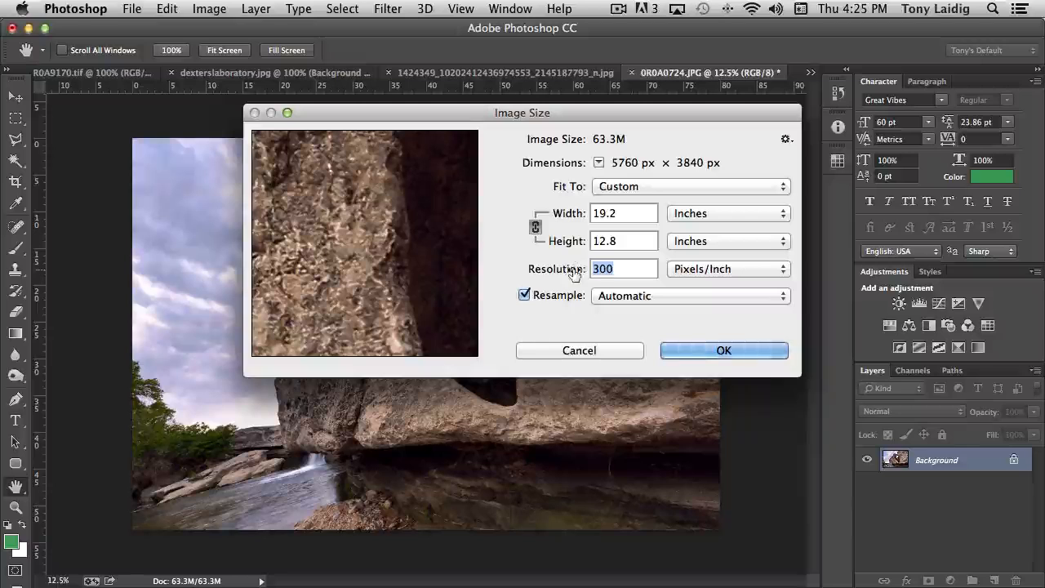
pyautogui.write('72')
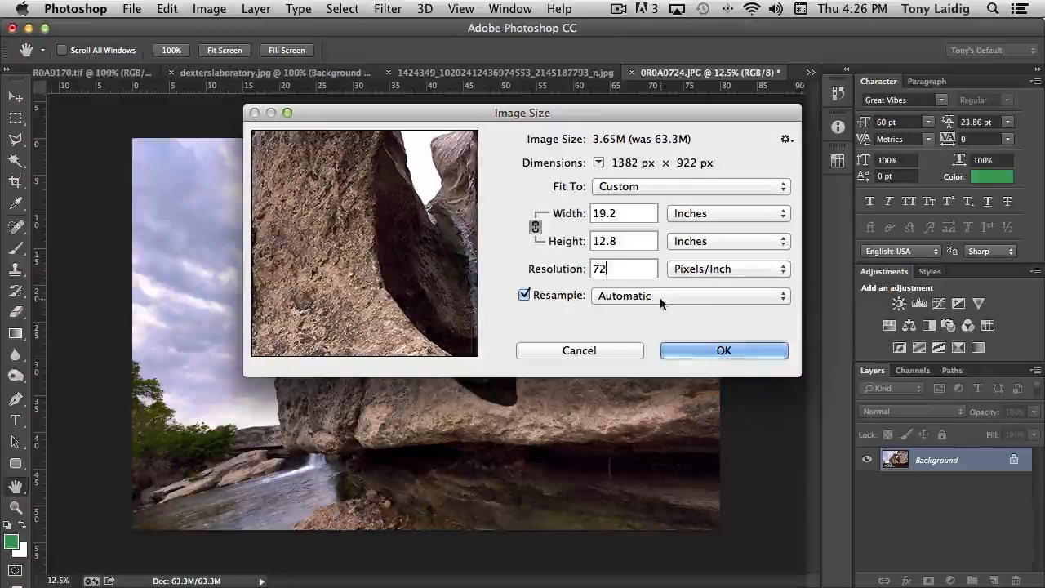
pyautogui.click(614, 352)
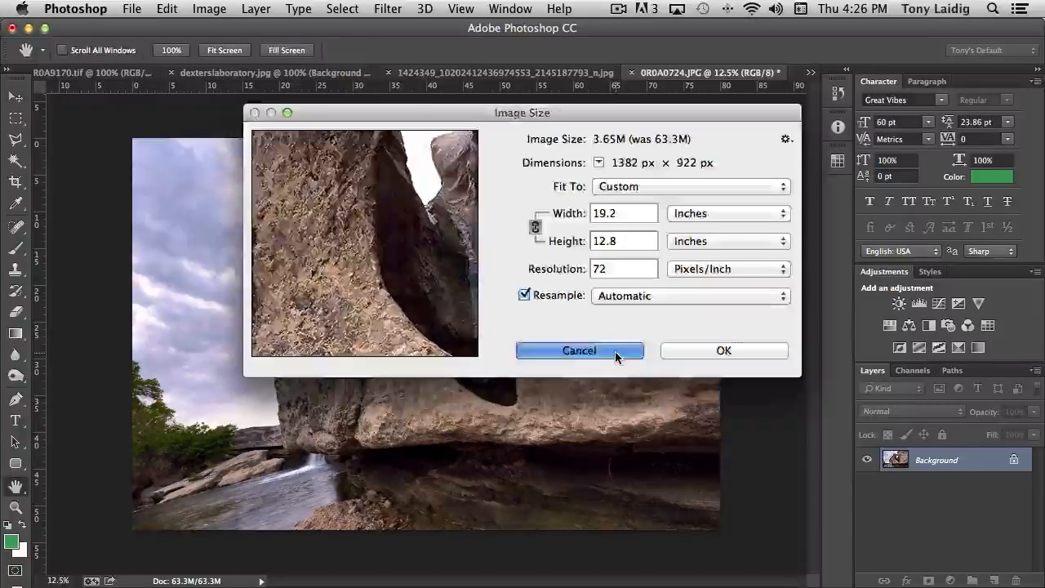
pyautogui.click(200, 9)
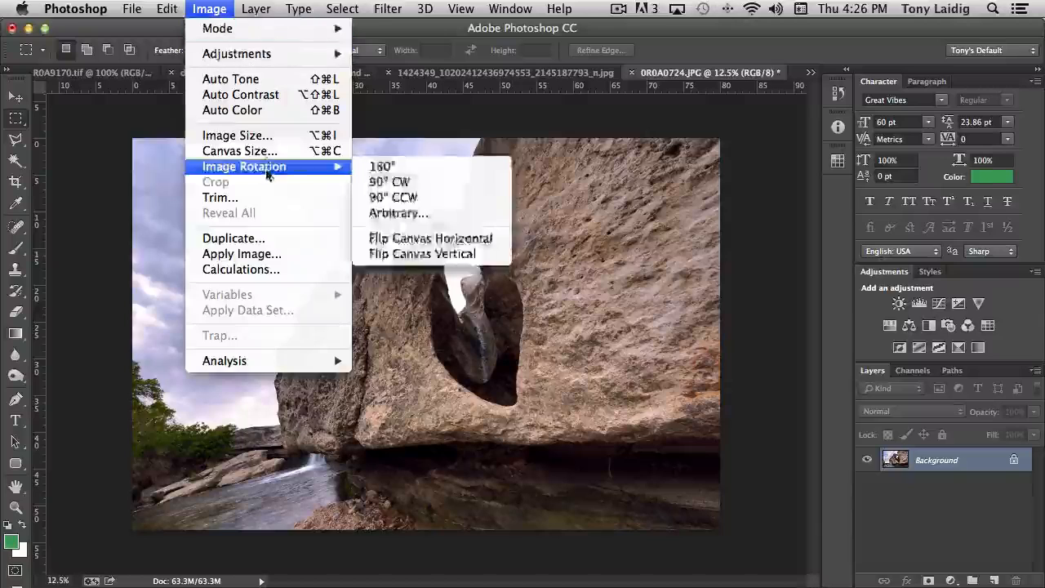
pyautogui.click(261, 135)
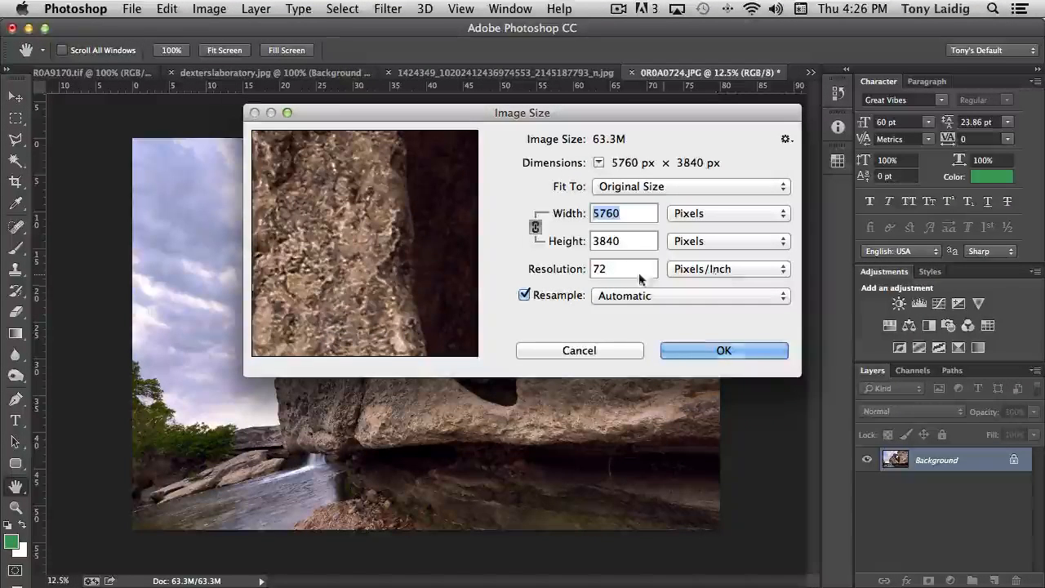
pyautogui.click(701, 216)
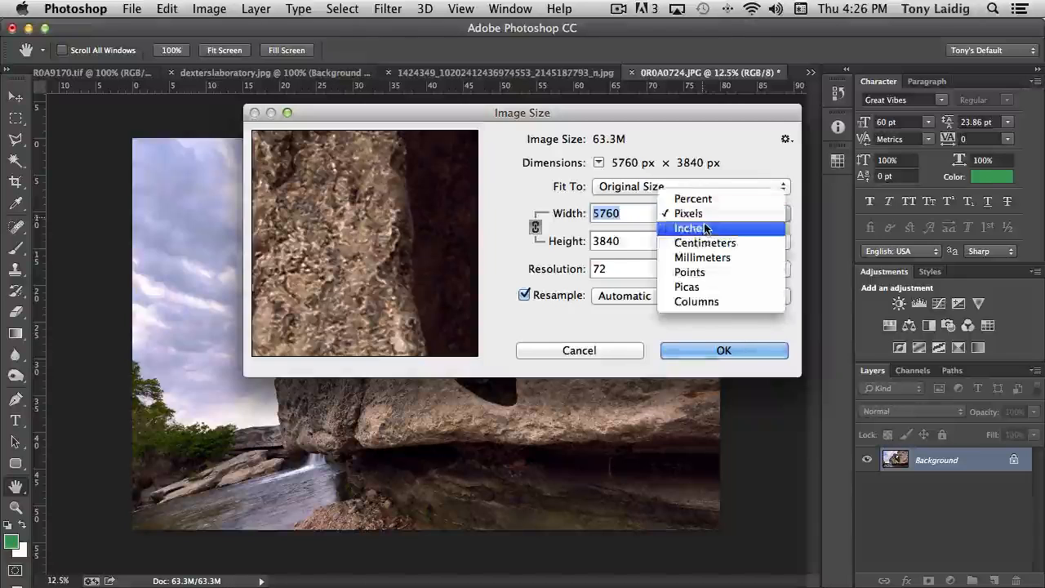
pyautogui.click(702, 226)
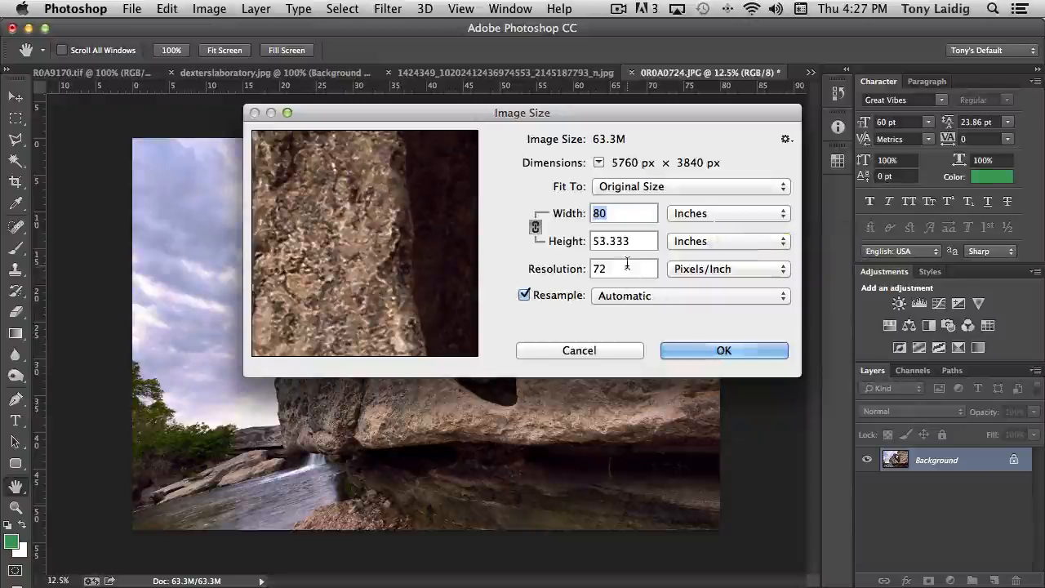
pyautogui.click(525, 297)
pyautogui.moveTo(645, 270); pyautogui.dragTo(557, 265)
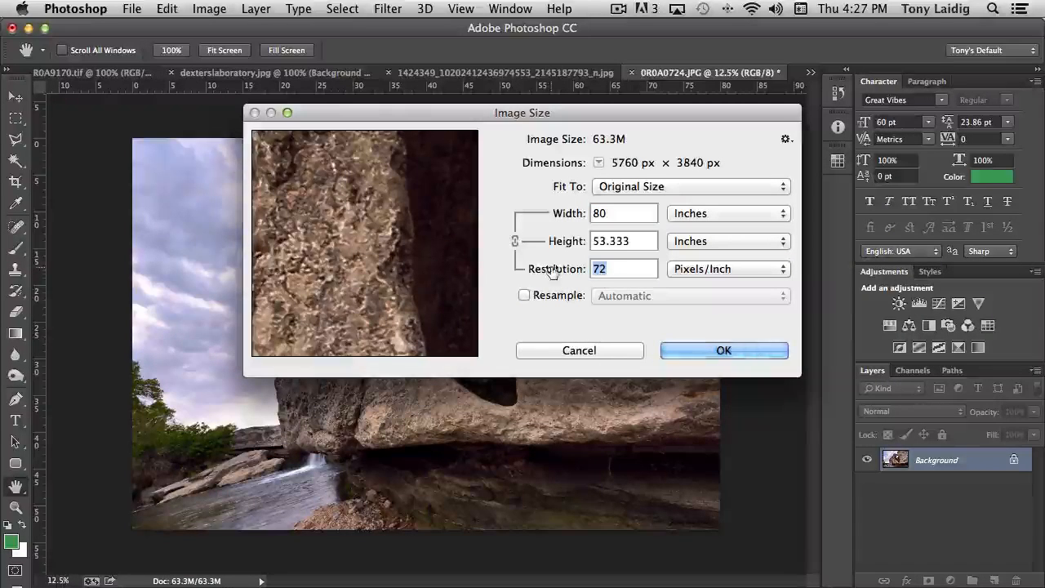
pyautogui.write('300')
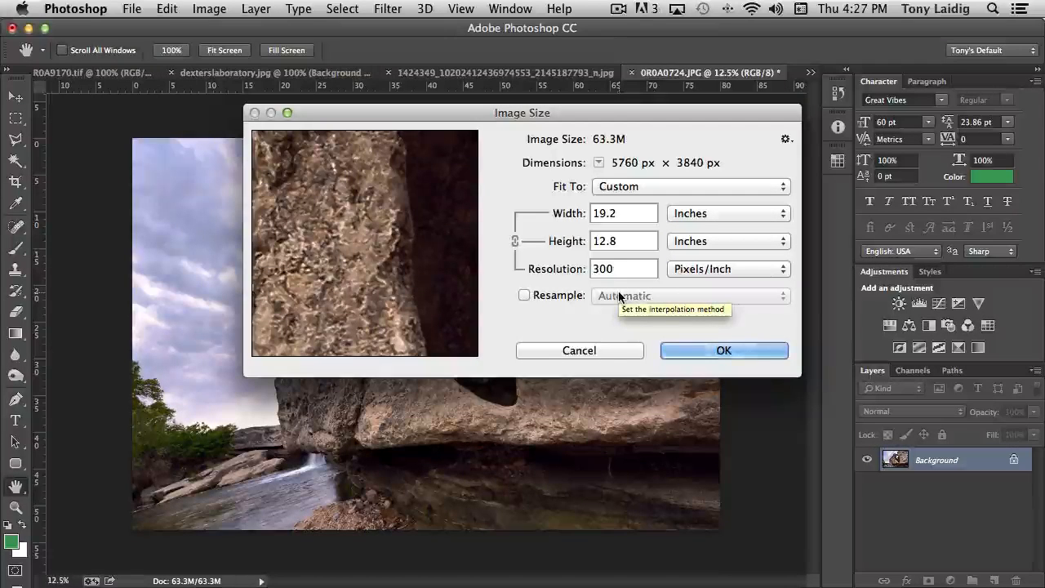
pyautogui.click(524, 295)
pyautogui.click(625, 295)
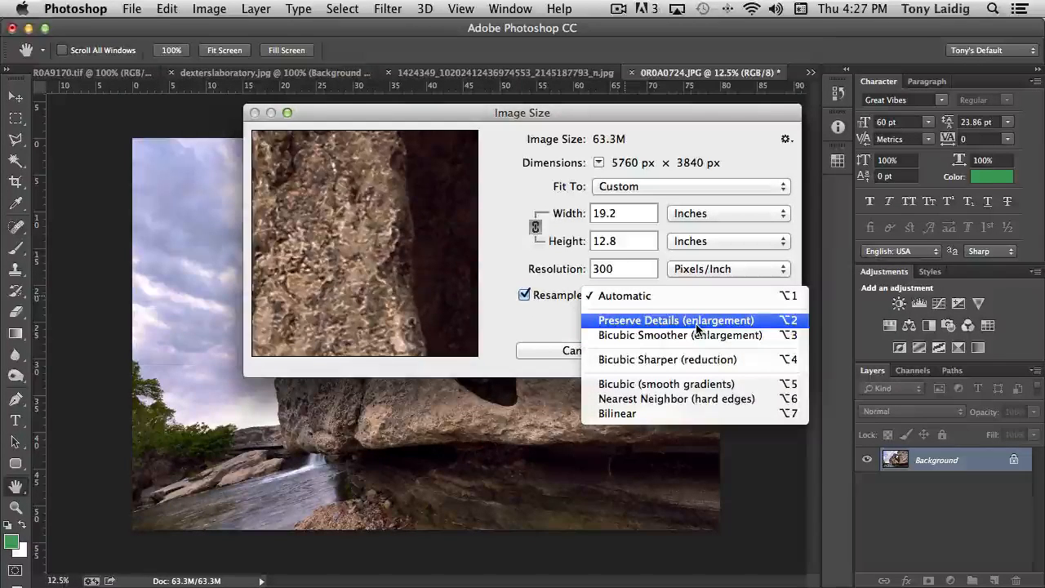
pyautogui.click(545, 324)
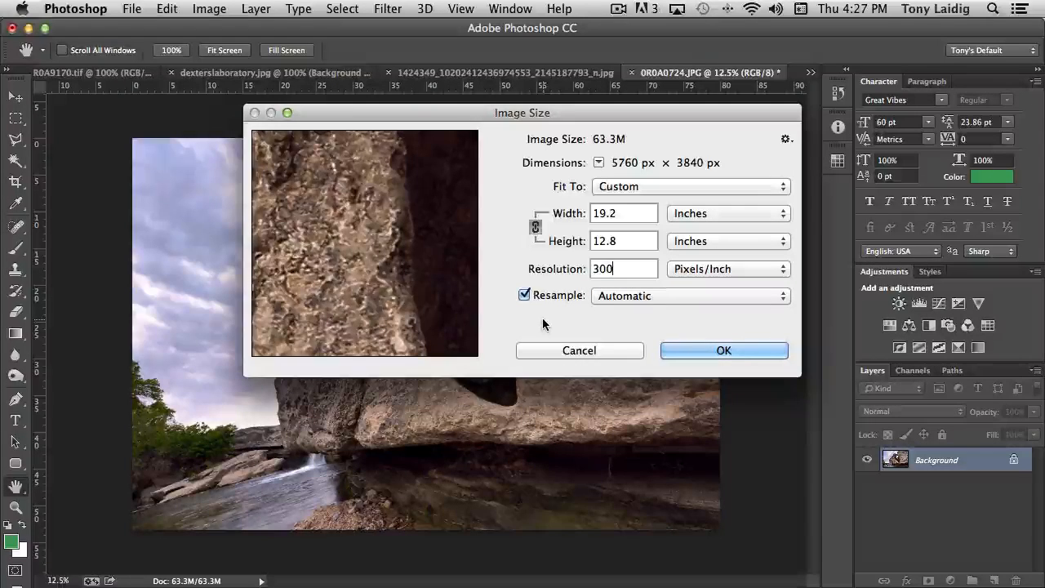
pyautogui.click(611, 353)
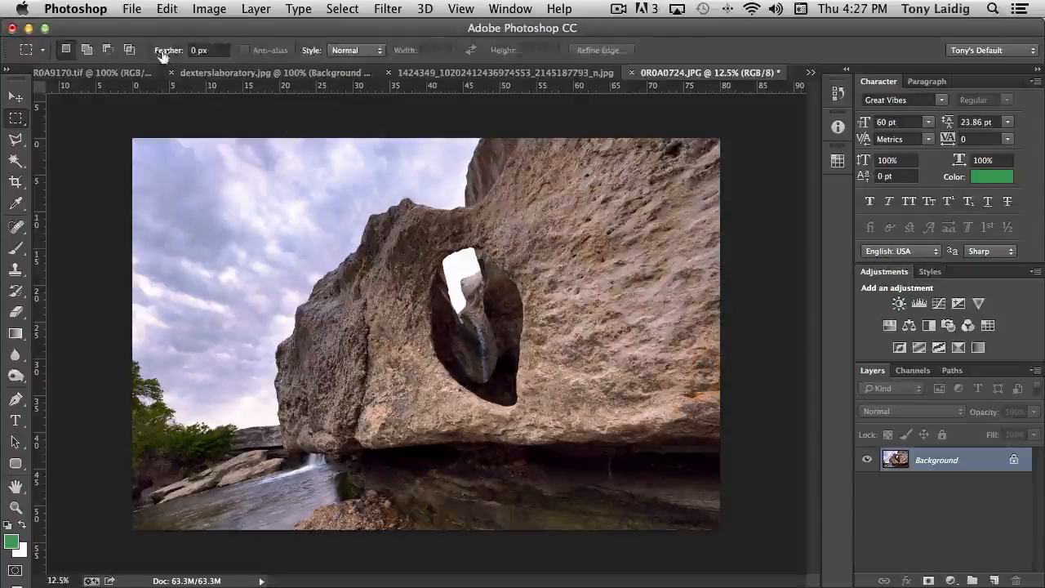
# Step: Open Image > Canvas Size for the 80 × 53.333 inch rock-arch photo
pyautogui.click(209, 8)
pyautogui.moveTo(237, 57)
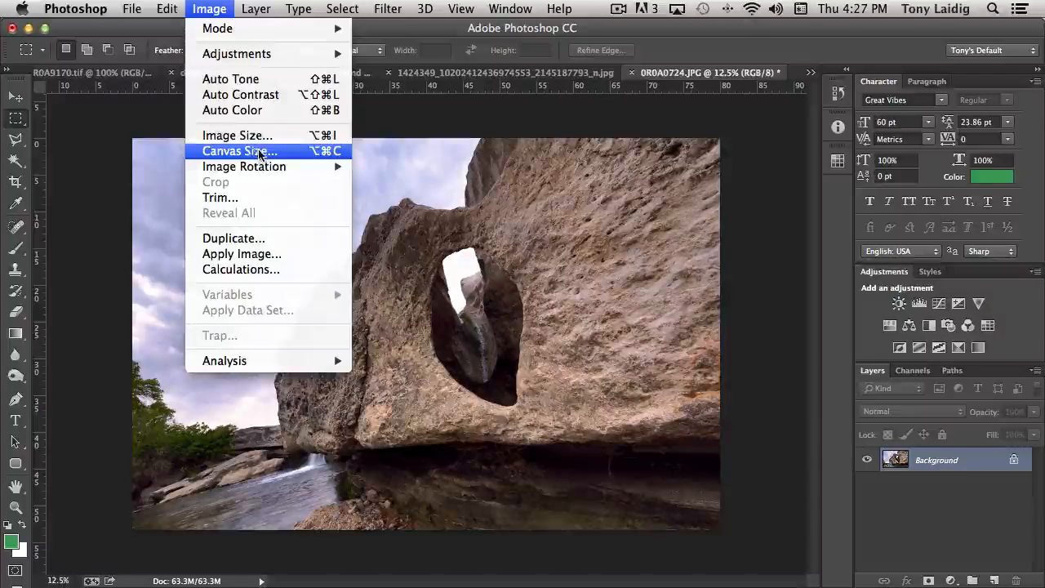
pyautogui.click(259, 152)
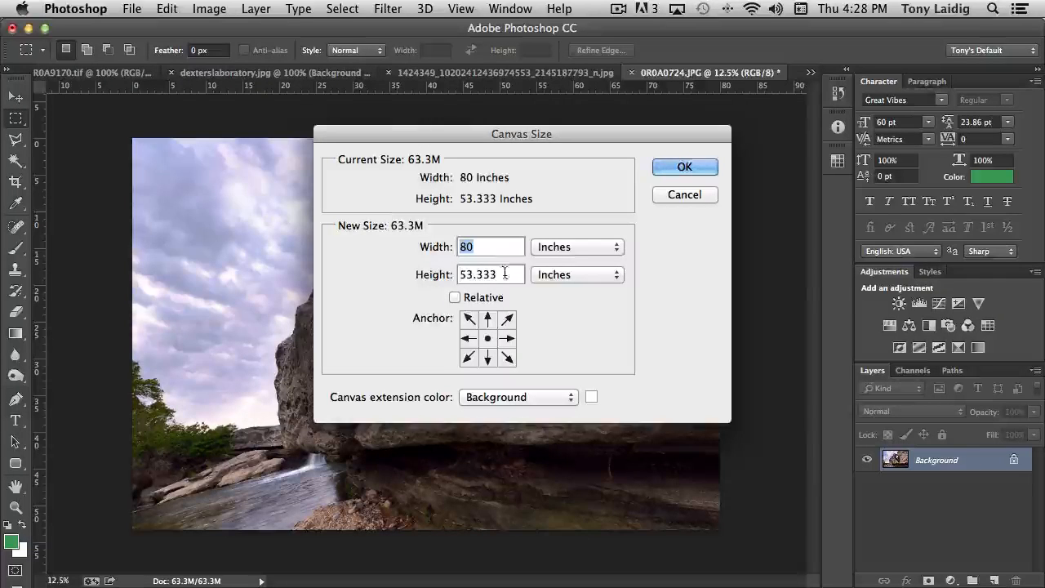
# Step: Extend the canvas height to 70 inches, anchored top-centre, with a black extension colour
pyautogui.press('Tab')
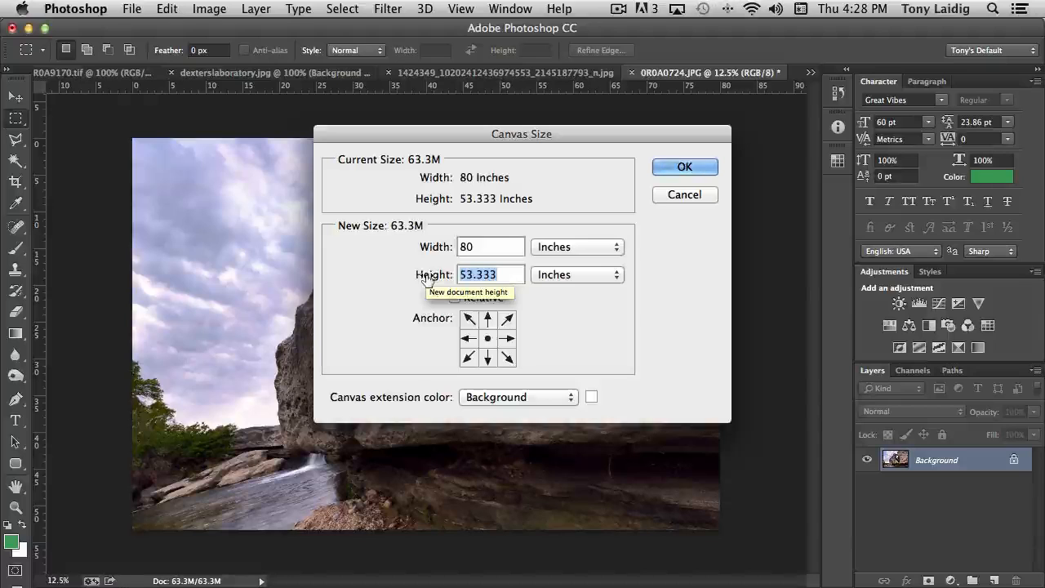
pyautogui.write('70')
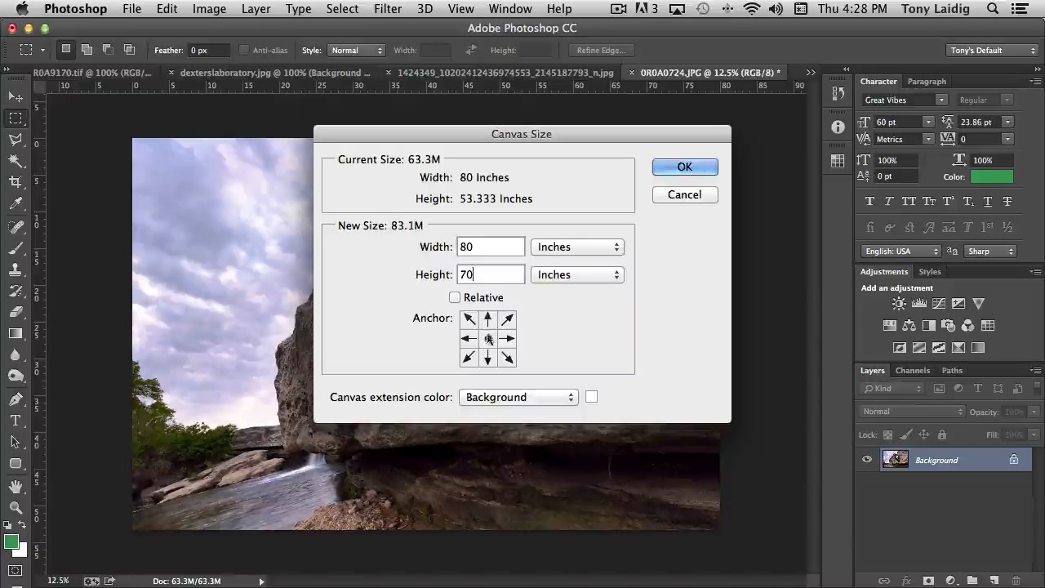
pyautogui.click(488, 319)
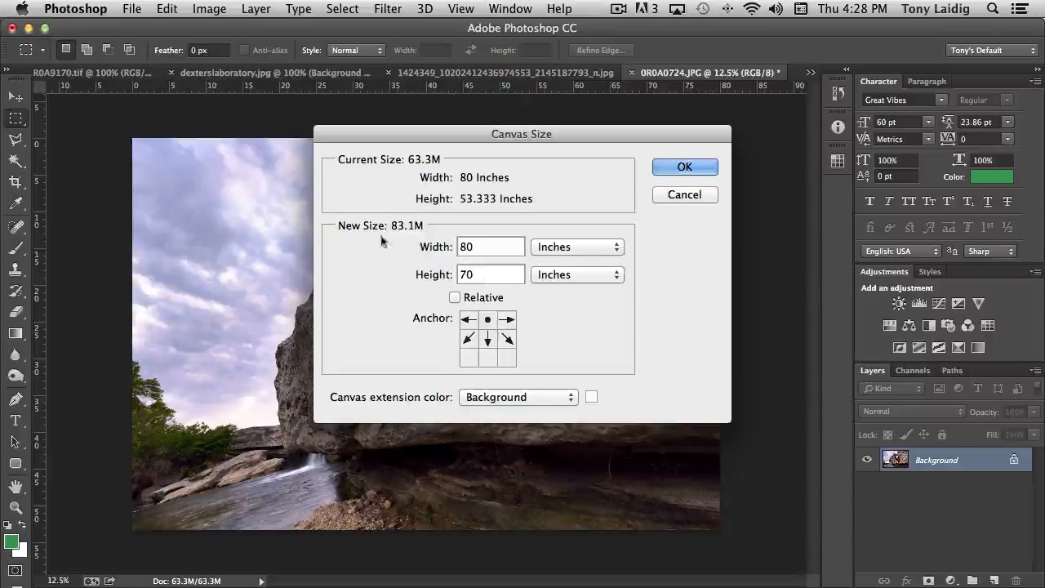
pyautogui.click(488, 357)
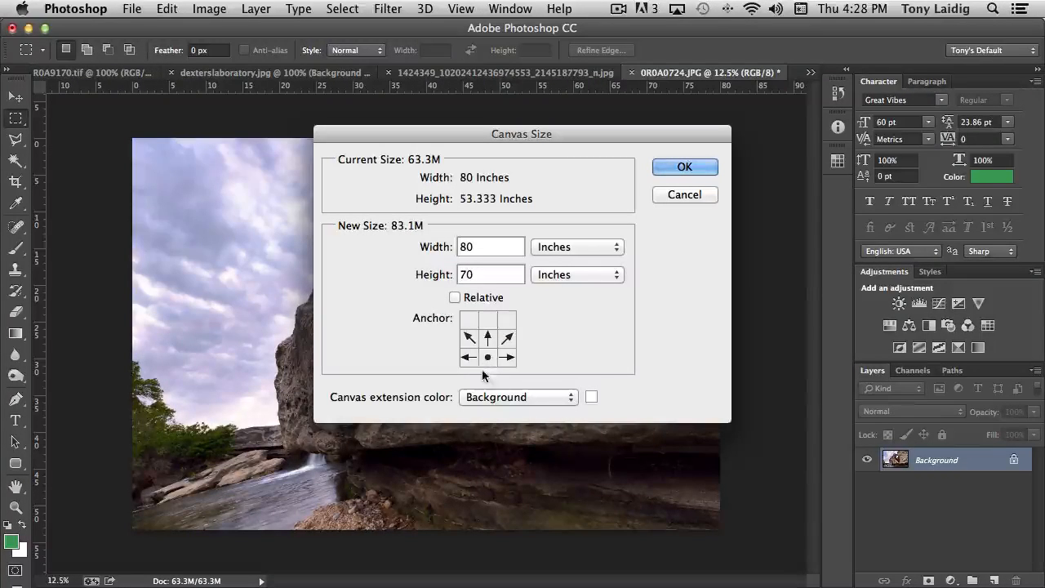
pyautogui.click(487, 317)
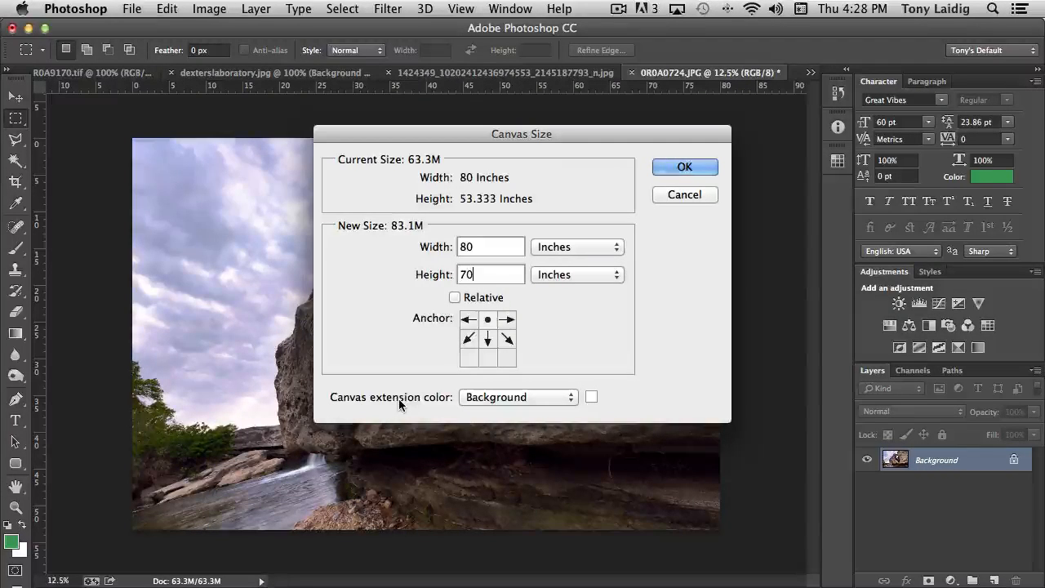
pyautogui.click(532, 398)
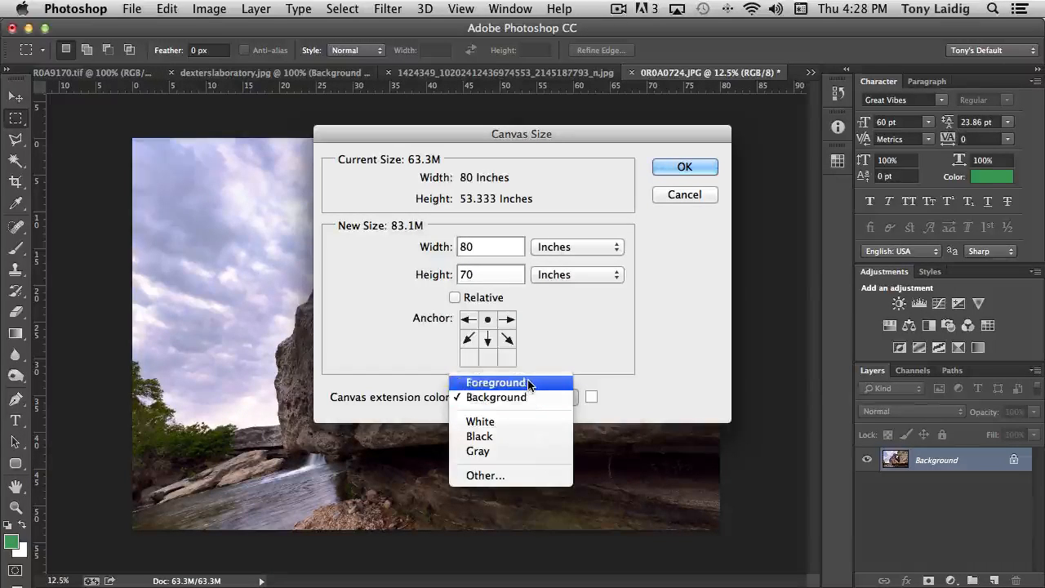
pyautogui.click(503, 439)
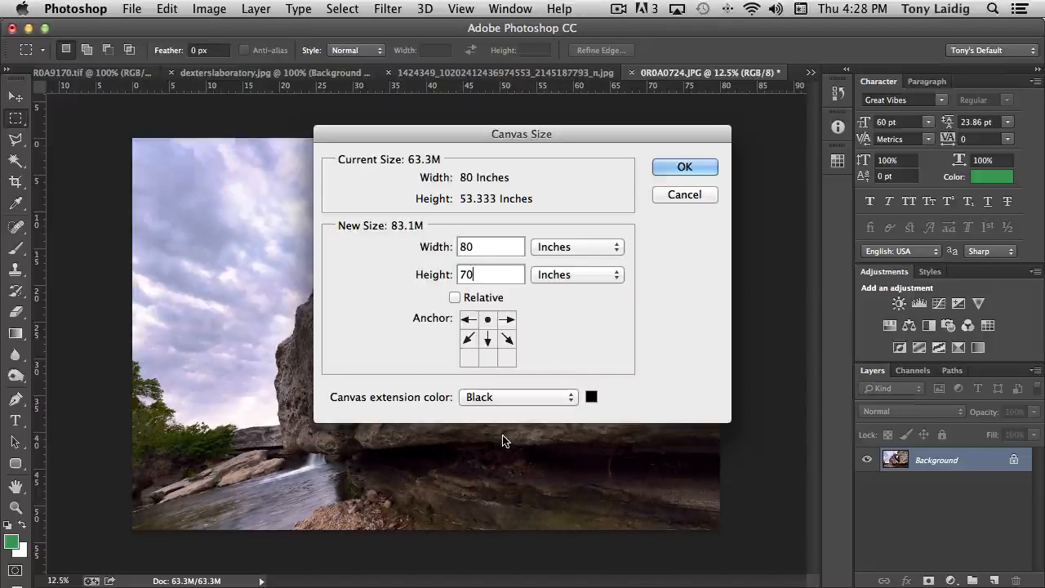
pyautogui.click(685, 167)
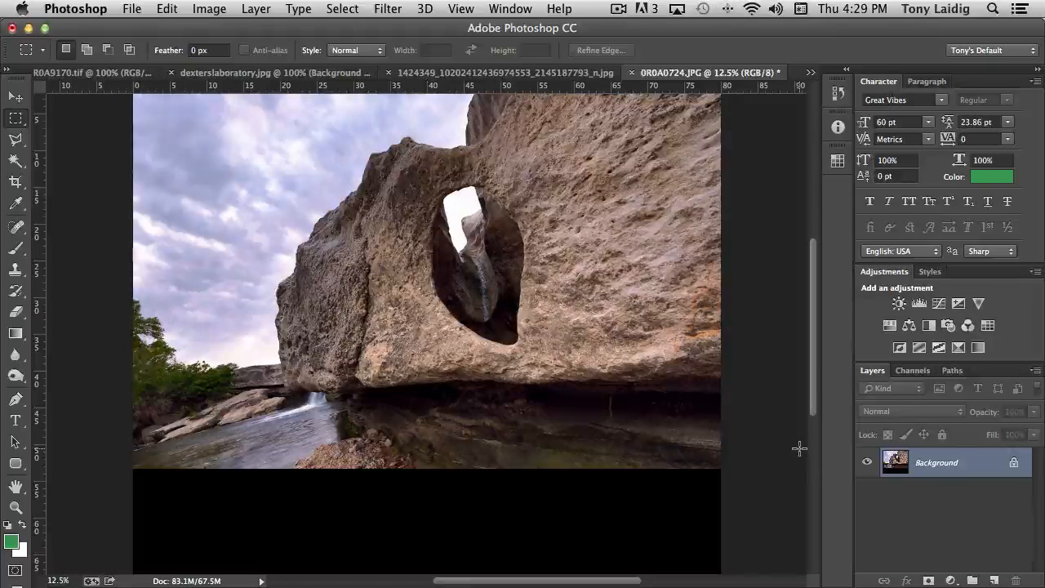
# Step: Undo the extension, duplicate Background as Background copy, and reopen Canvas Size anchored top-centre
pyautogui.press('super+z')
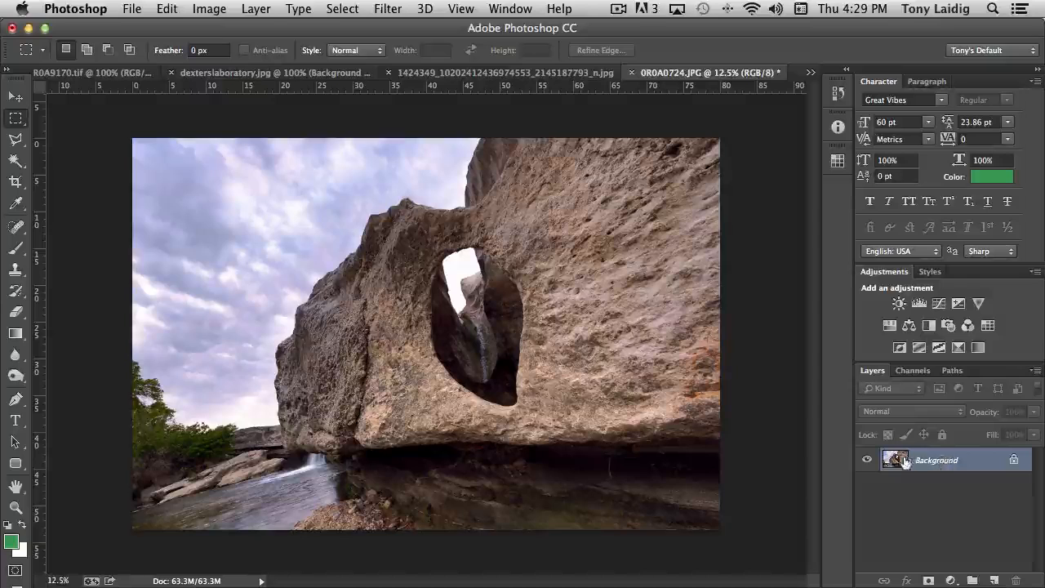
pyautogui.moveTo(898, 462); pyautogui.dragTo(995, 581)
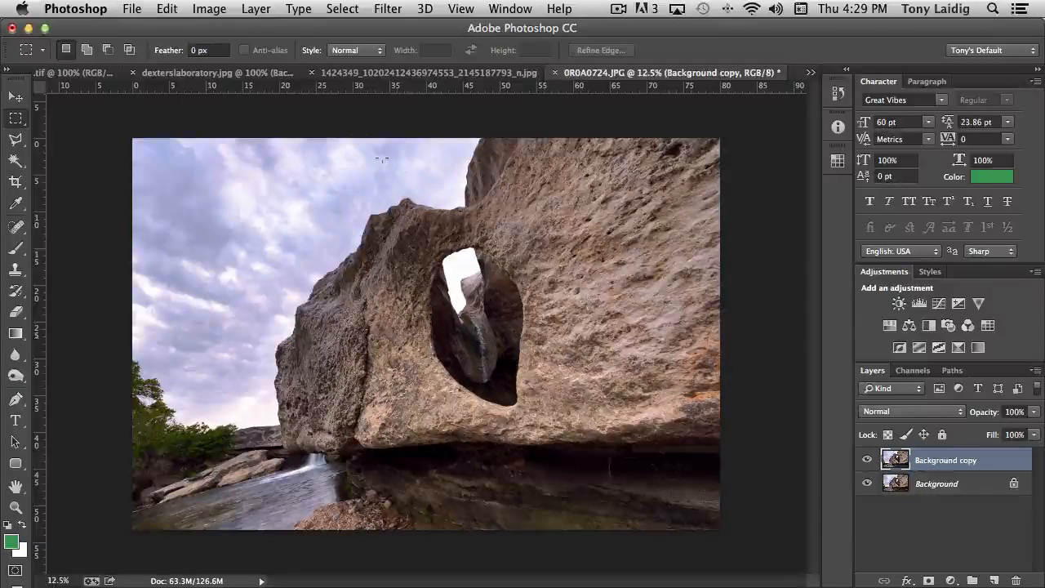
pyautogui.click(211, 9)
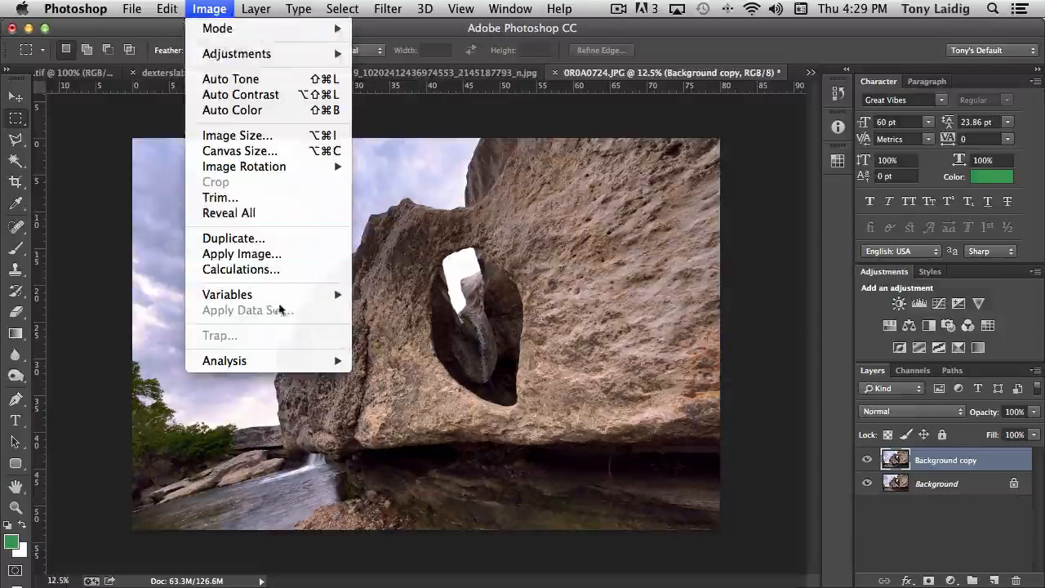
pyautogui.click(273, 152)
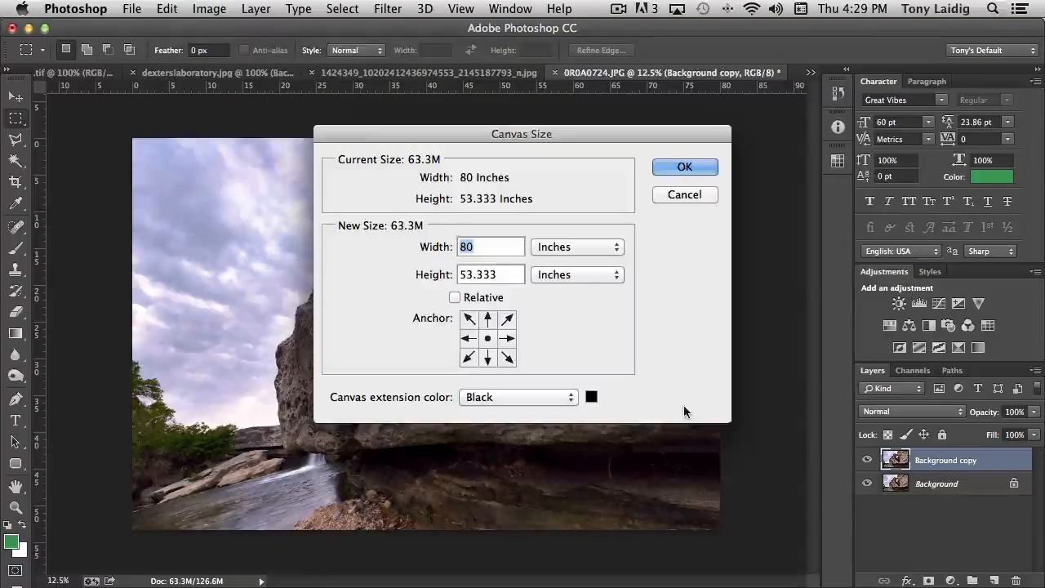
pyautogui.click(487, 319)
# Step: Extend the canvas height to 65 inches
pyautogui.press('Tab')
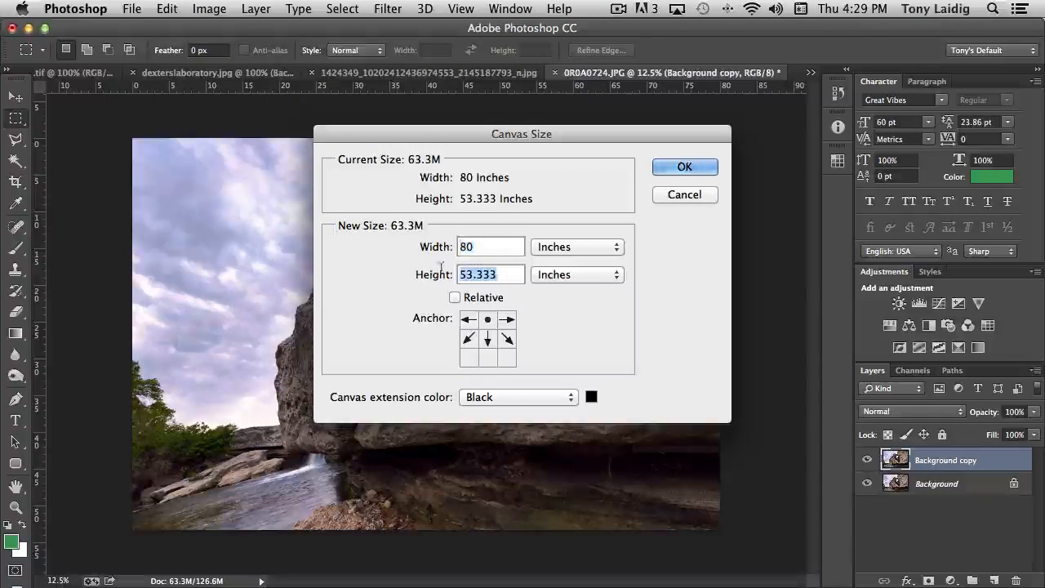
pyautogui.write('65')
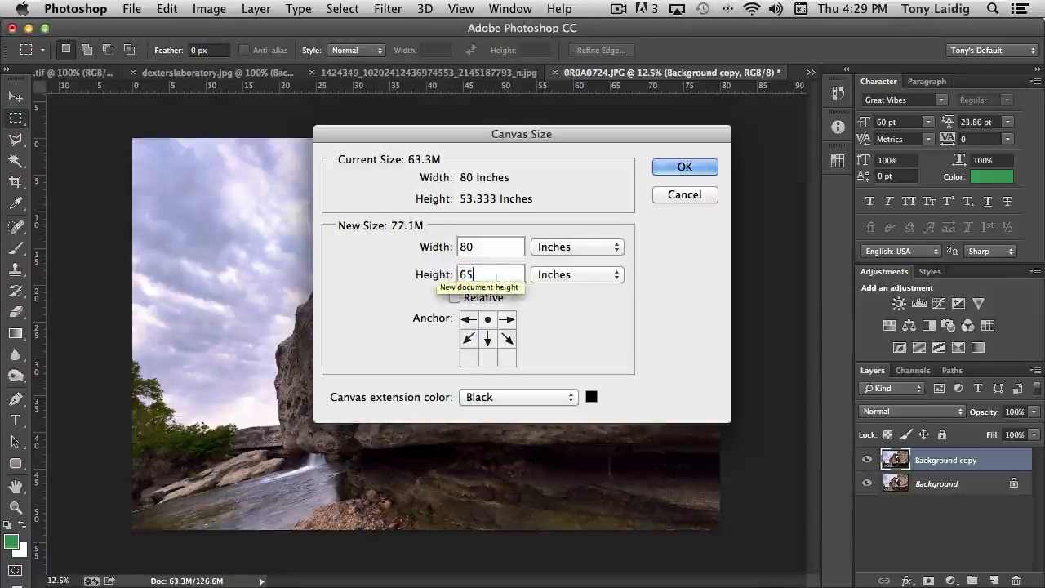
pyautogui.click(686, 167)
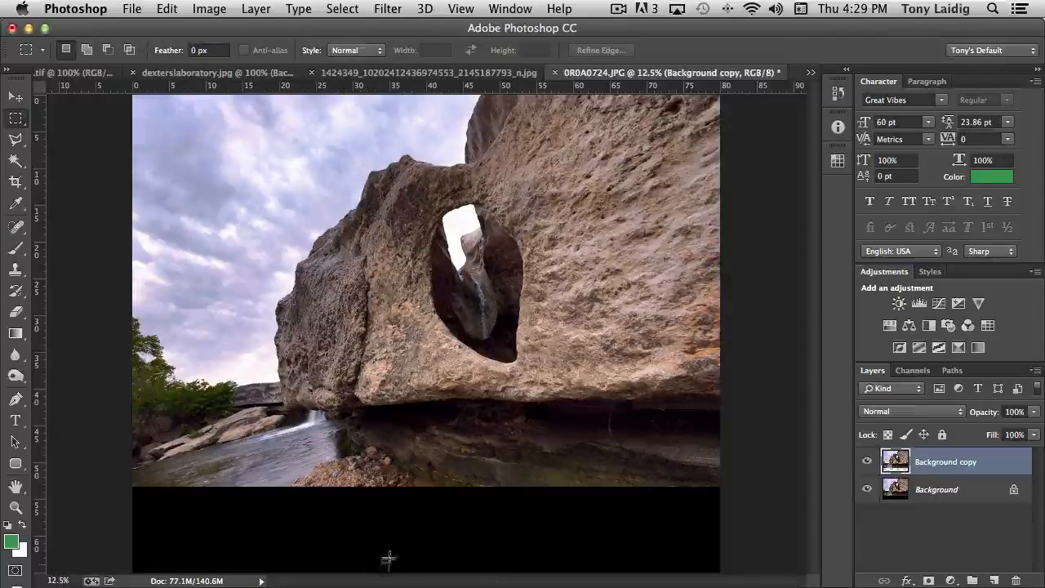
# Step: Toggle Background copy and Background visibility to compare the transparent and black strips
pyautogui.click(868, 462)
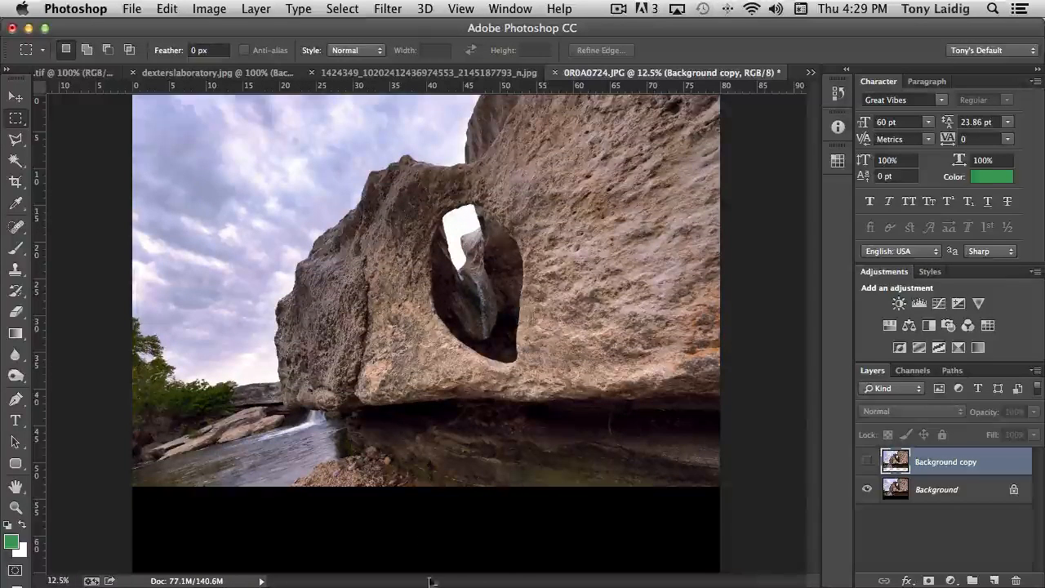
pyautogui.click(866, 462)
pyautogui.click(867, 489)
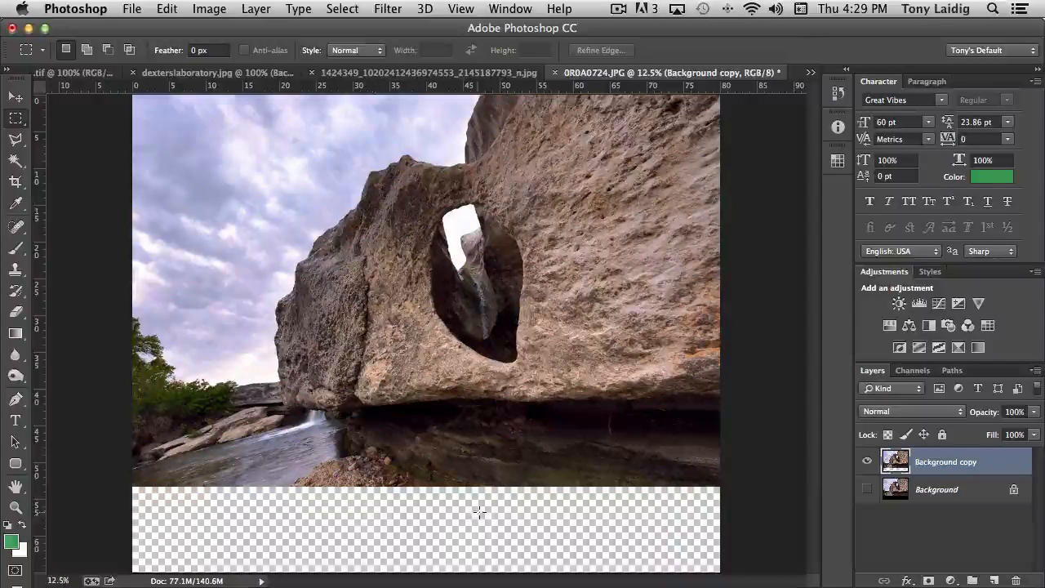
pyautogui.click(867, 489)
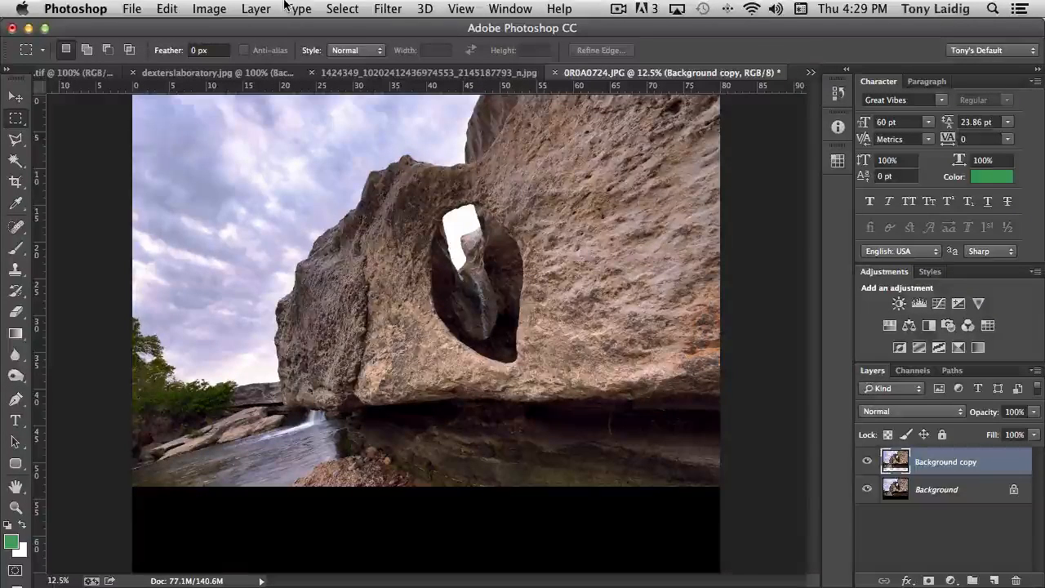
pyautogui.click(206, 9)
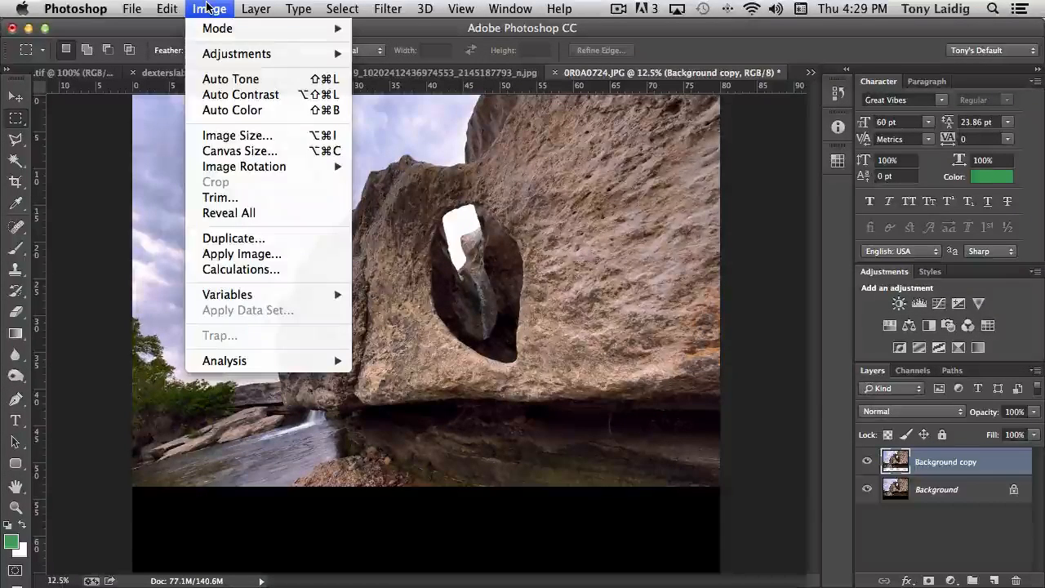
# Step: Rotate the whole canvas 25° clockwise with Image Rotation > Arbitrary
pyautogui.moveTo(280, 169)
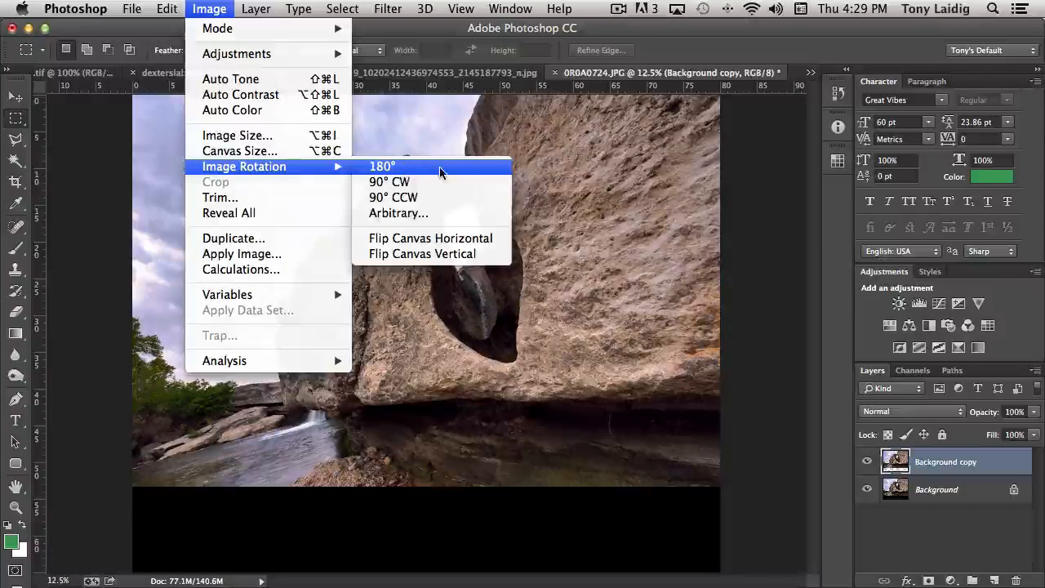
pyautogui.click(404, 214)
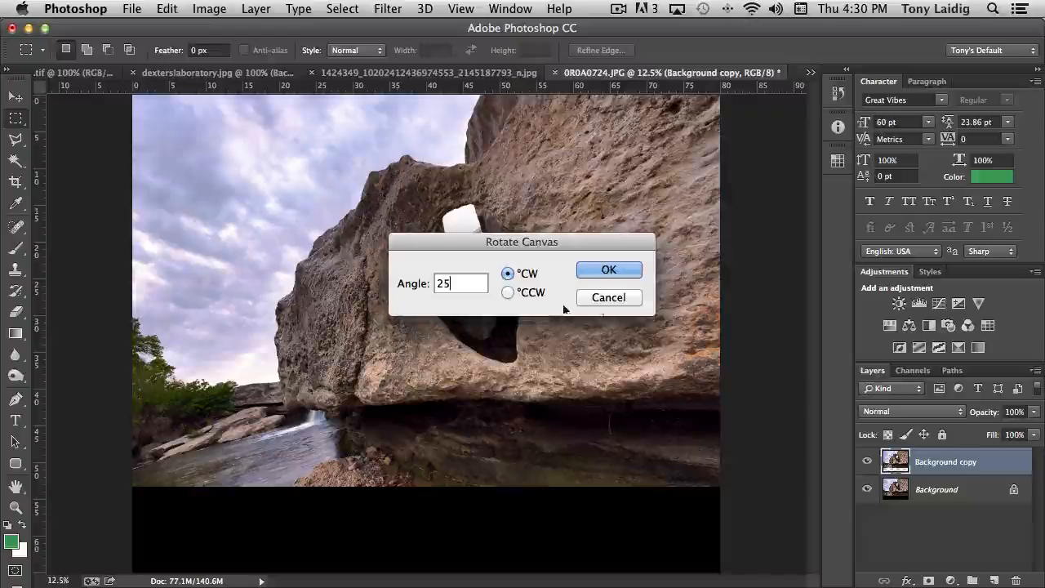
pyautogui.click(609, 270)
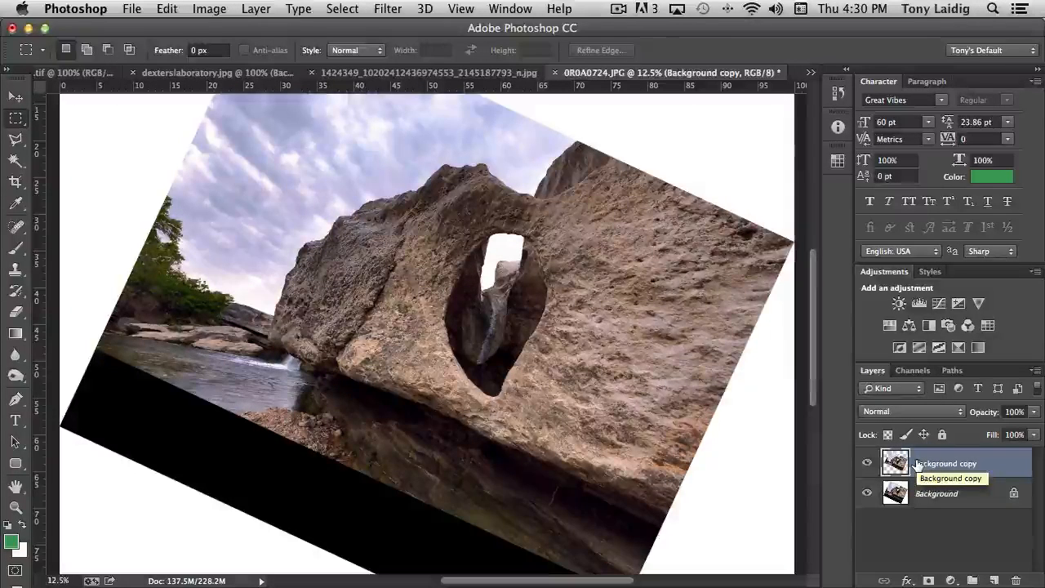
# Step: Browse the rotation options, hide Background copy, then undo the 25° rotation
pyautogui.click(211, 9)
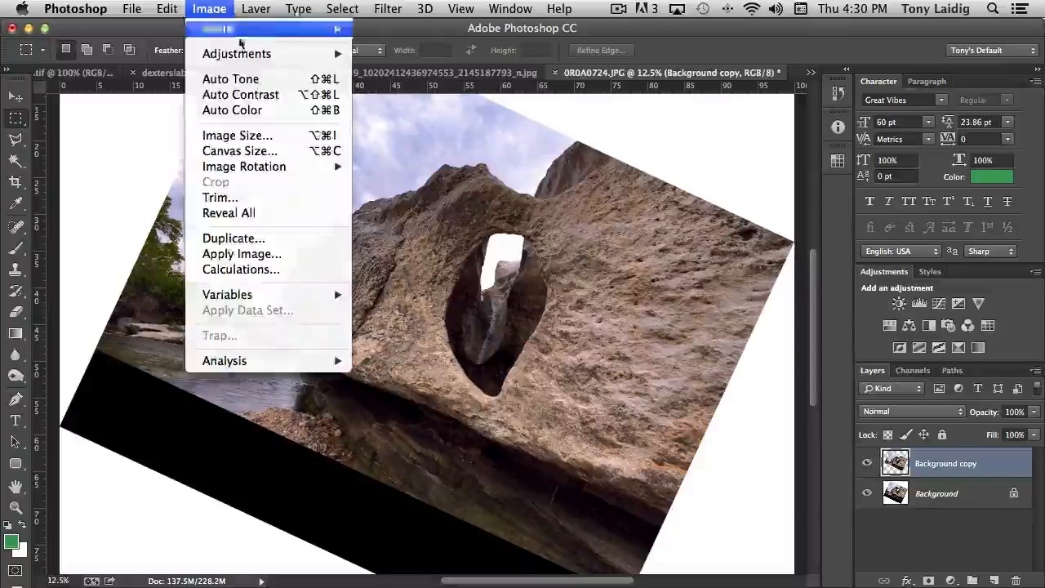
pyautogui.moveTo(284, 168)
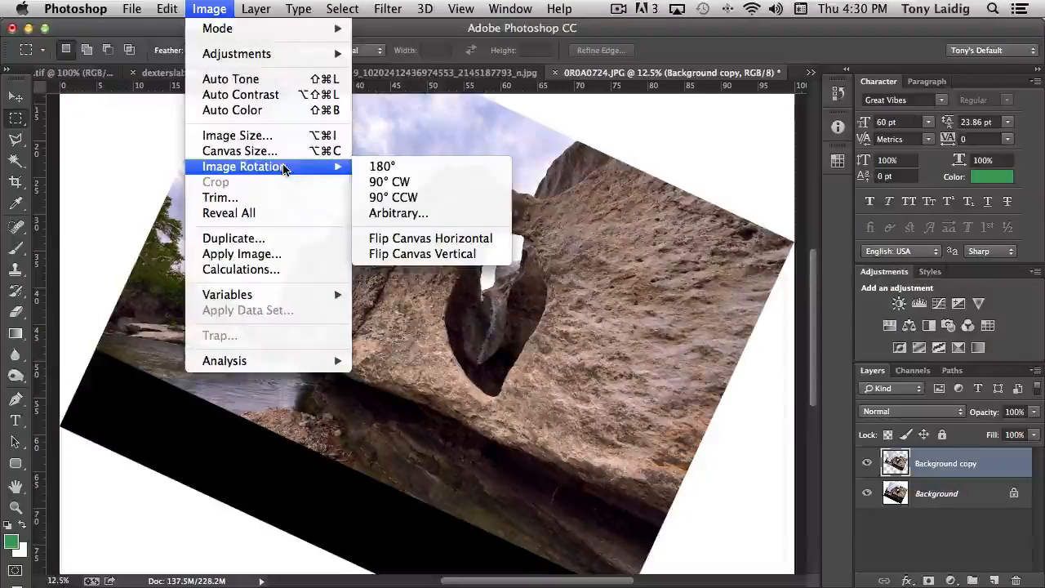
pyautogui.click(903, 541)
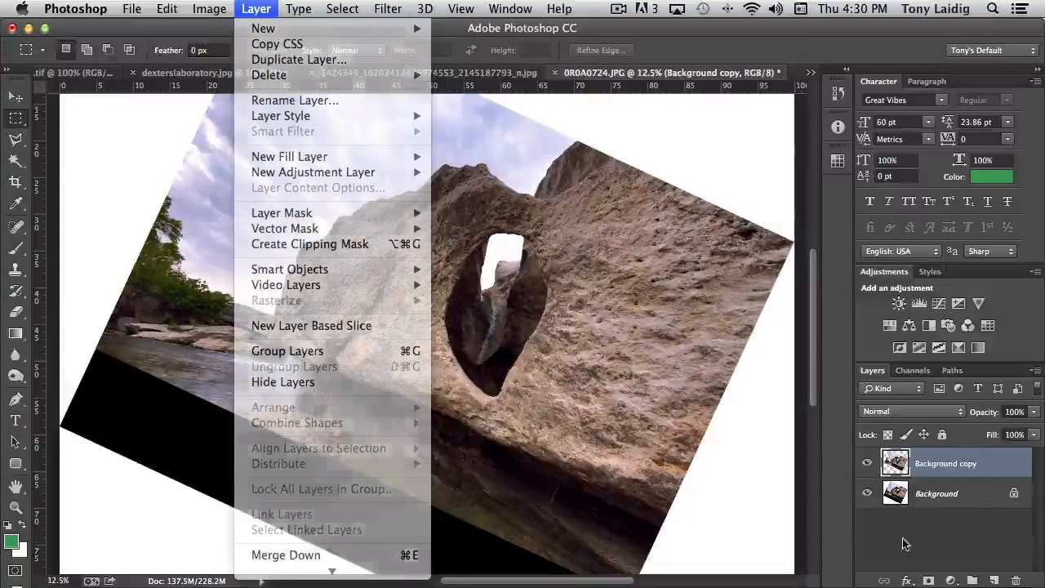
pyautogui.click(866, 463)
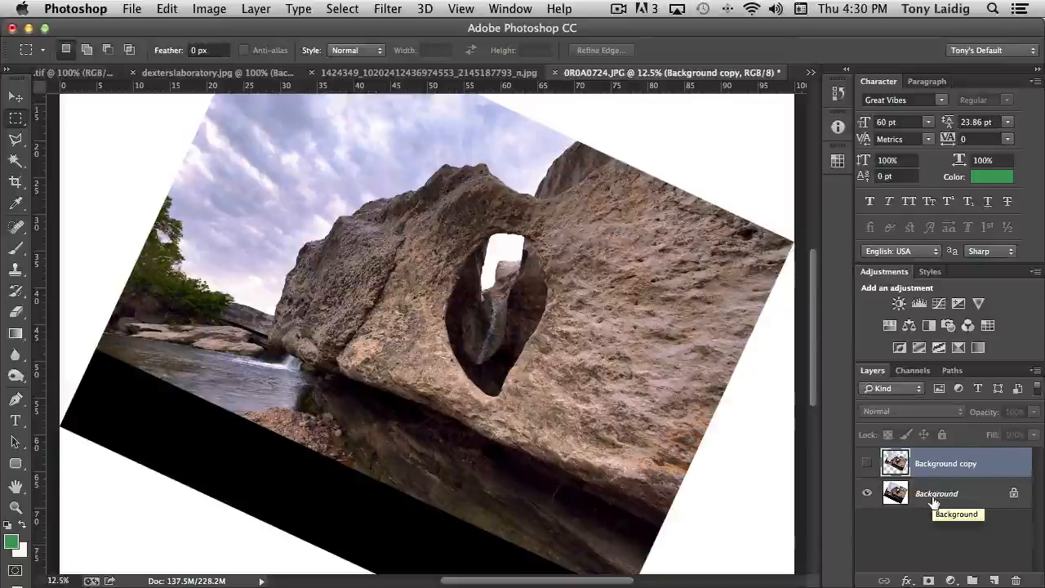
pyautogui.press('super+z')
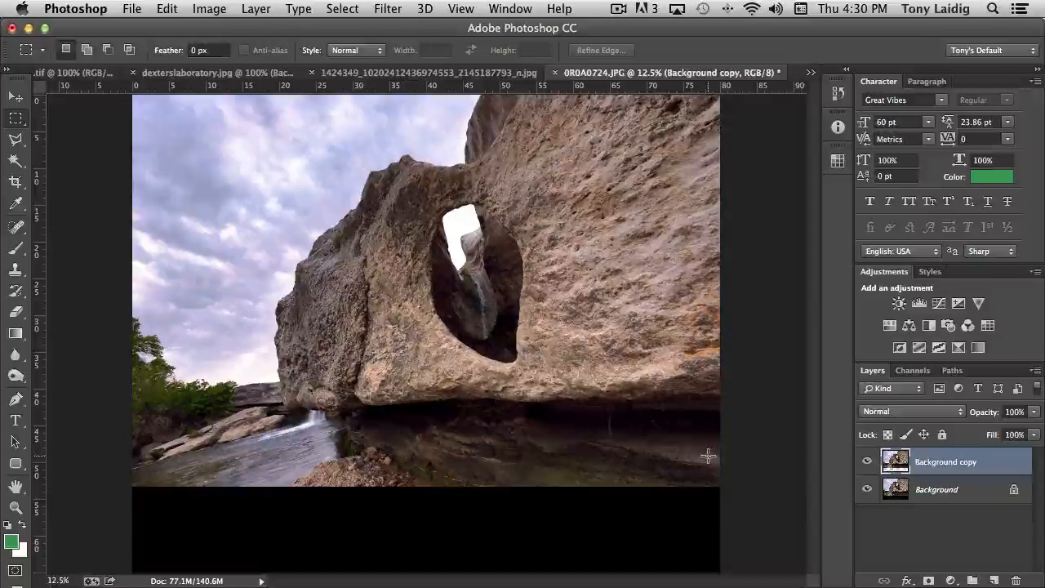
# Step: Crop the image to the marquee selection and duplicate Background into a new Background copy layer
pyautogui.click(209, 8)
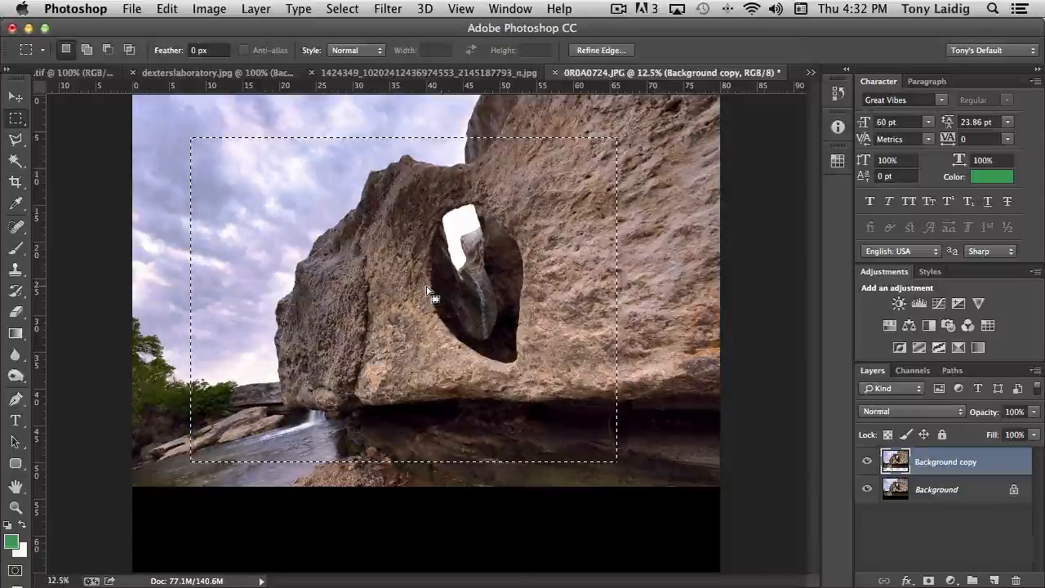
pyautogui.click(209, 8)
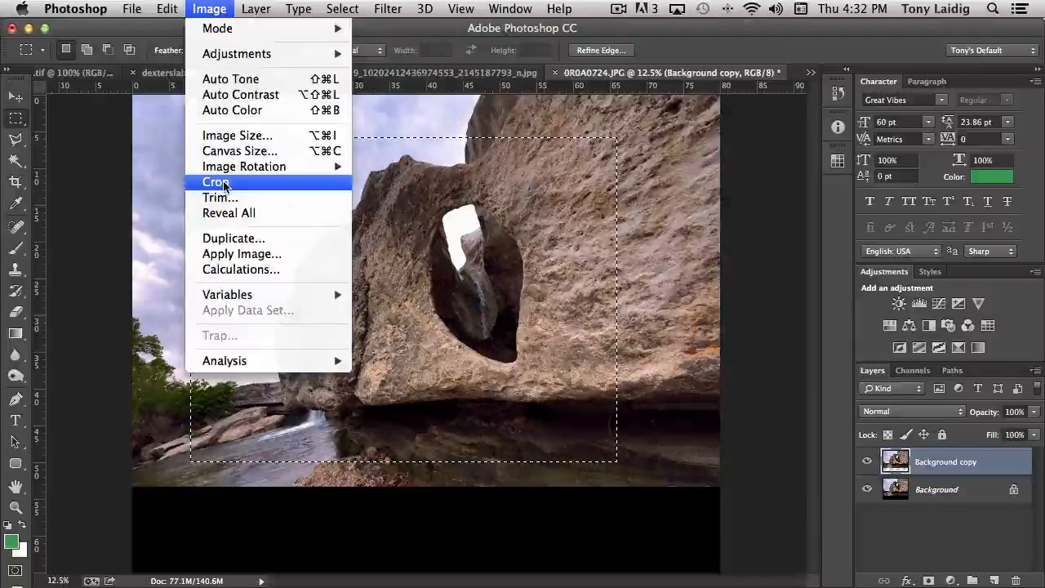
pyautogui.click(222, 182)
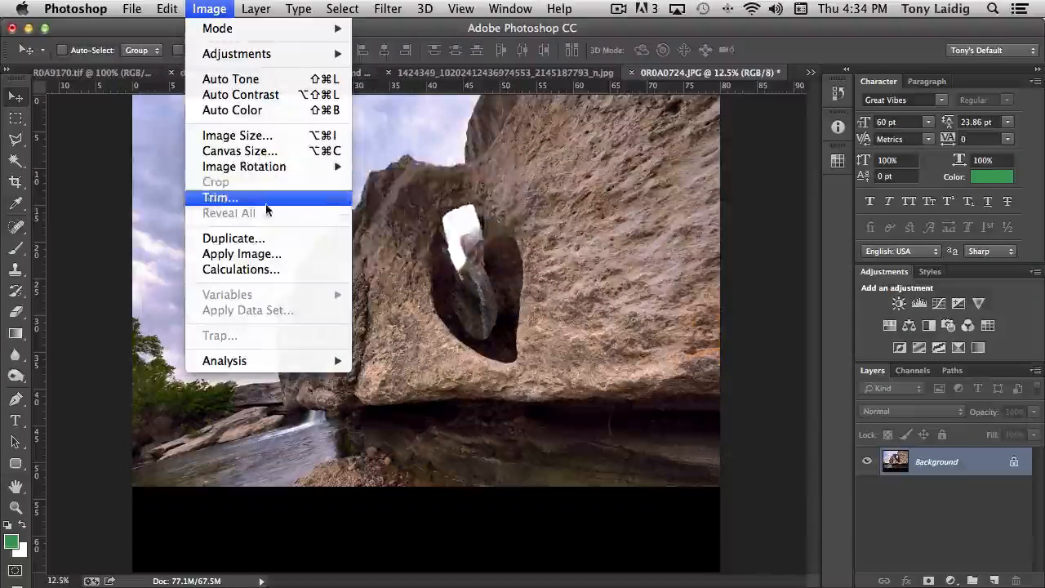
pyautogui.click(632, 252)
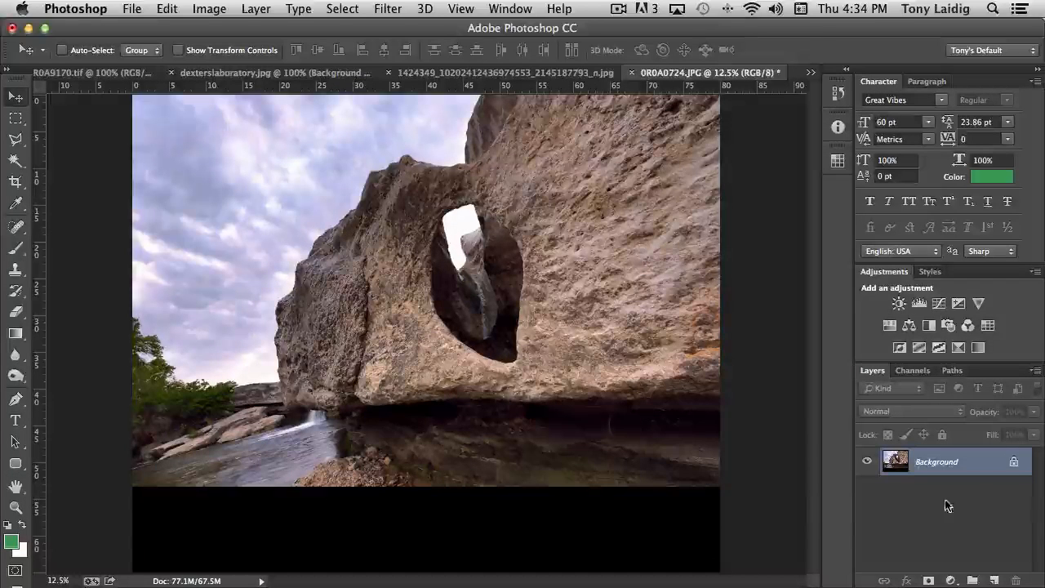
pyautogui.moveTo(903, 465); pyautogui.dragTo(992, 580)
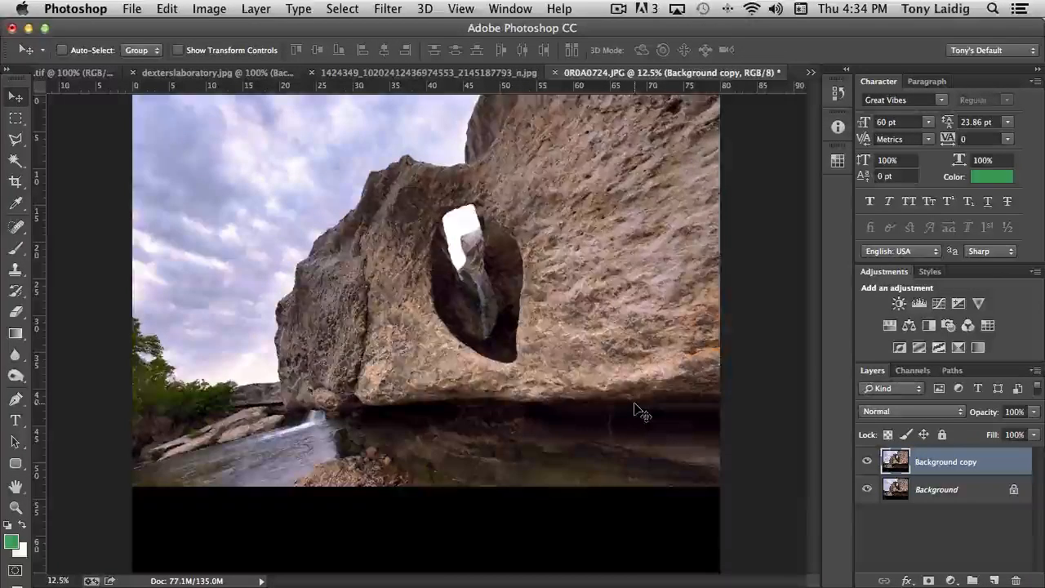
# Step: Scale the Background copy layer up to about 113.21%
pyautogui.press('super+minus')
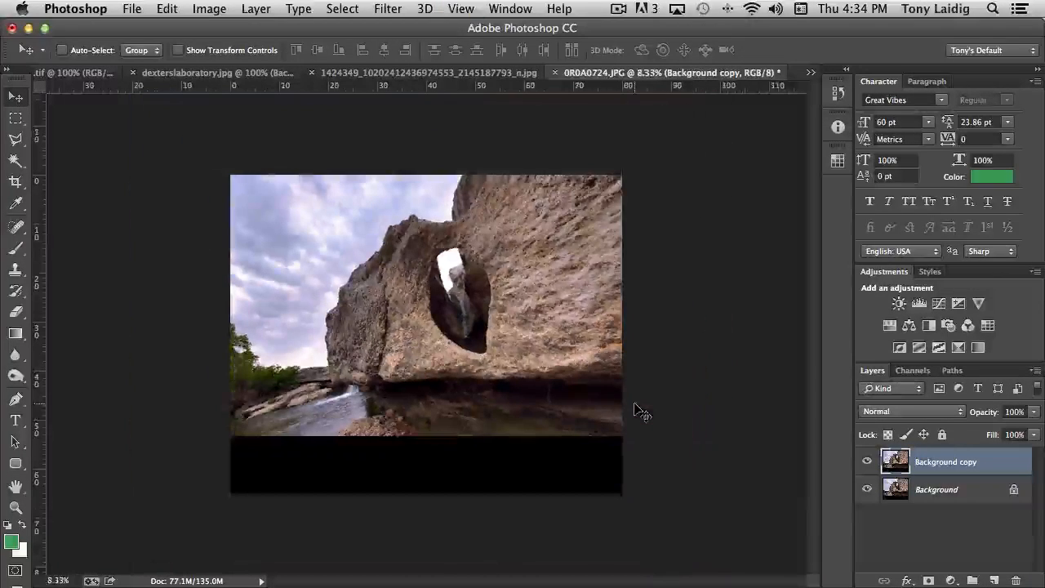
pyautogui.click(167, 9)
pyautogui.moveTo(206, 357)
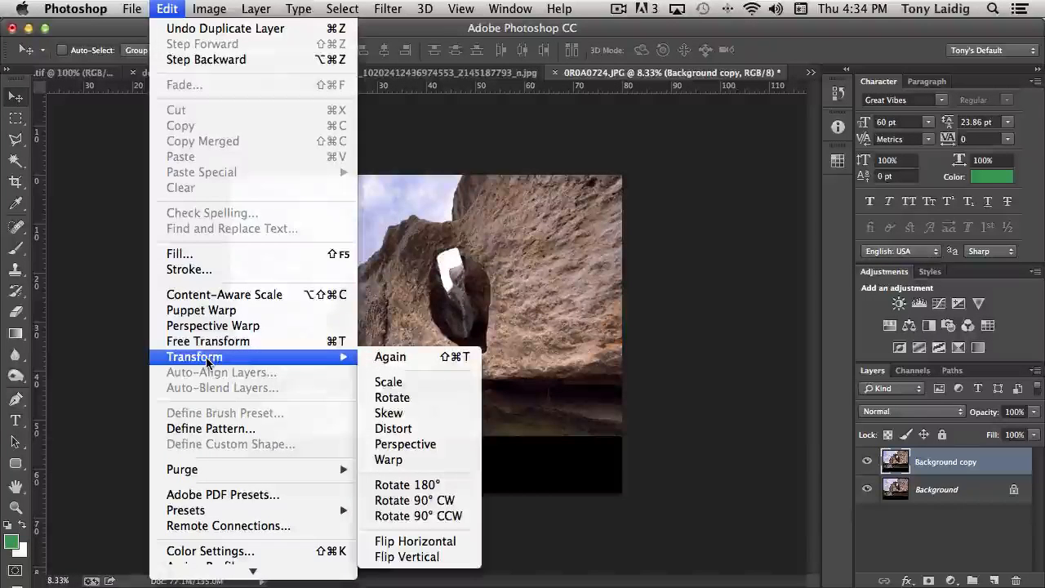
pyautogui.click(400, 383)
pyautogui.moveTo(633, 184); pyautogui.dragTo(685, 143)
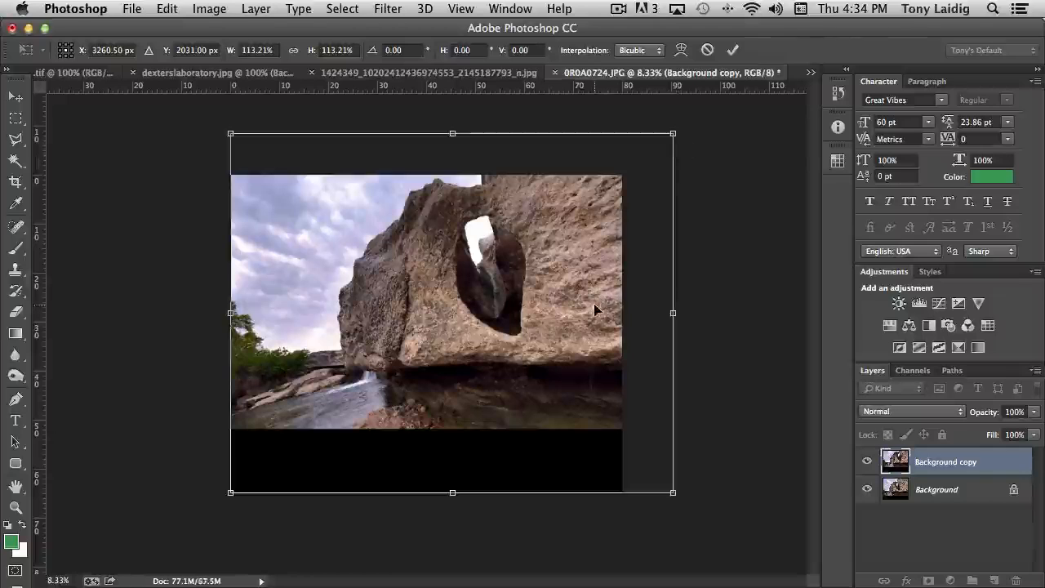
pyautogui.press('Return')
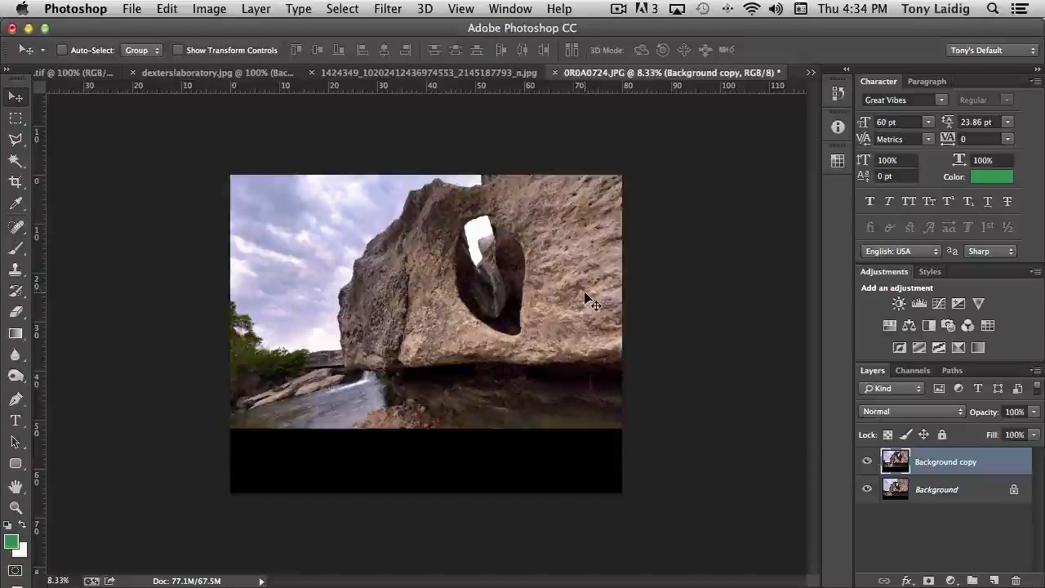
# Step: Hide Background and move the enlarged copy layer to fill more of the canvas
pyautogui.moveTo(586, 300); pyautogui.dragTo(533, 311)
pyautogui.click(867, 489)
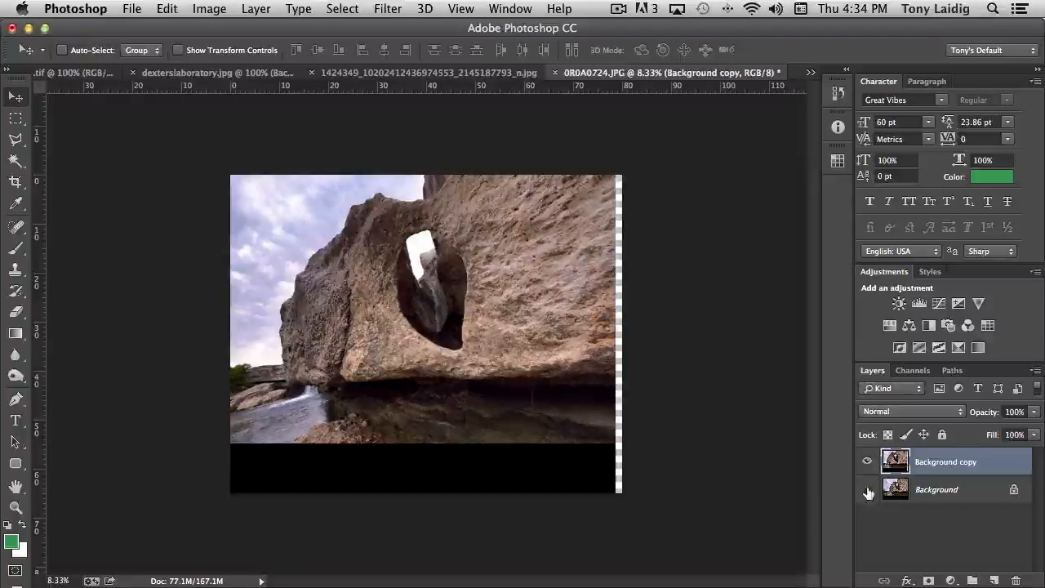
pyautogui.moveTo(562, 397); pyautogui.dragTo(539, 395)
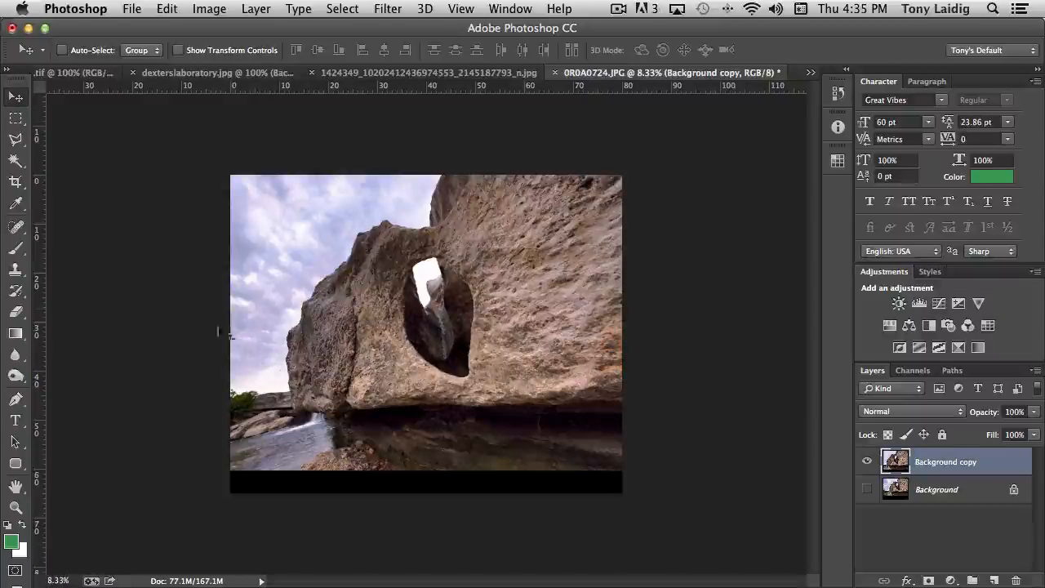
pyautogui.moveTo(314, 359)
pyautogui.mouseDown()
pyautogui.moveTo(343, 359)
pyautogui.moveTo(301, 358)
pyautogui.moveTo(310, 357)
pyautogui.mouseUp()
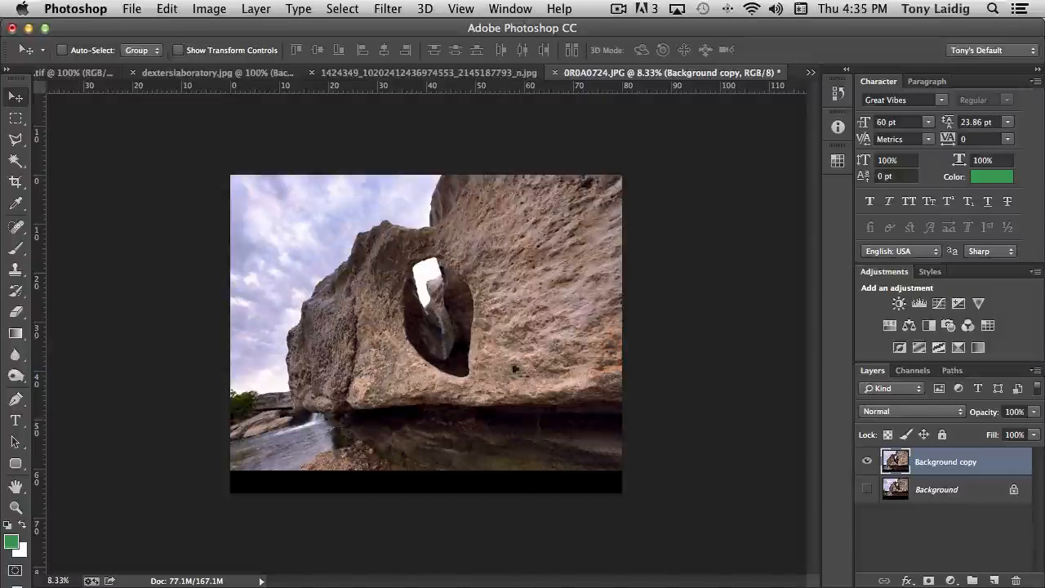
pyautogui.click(209, 8)
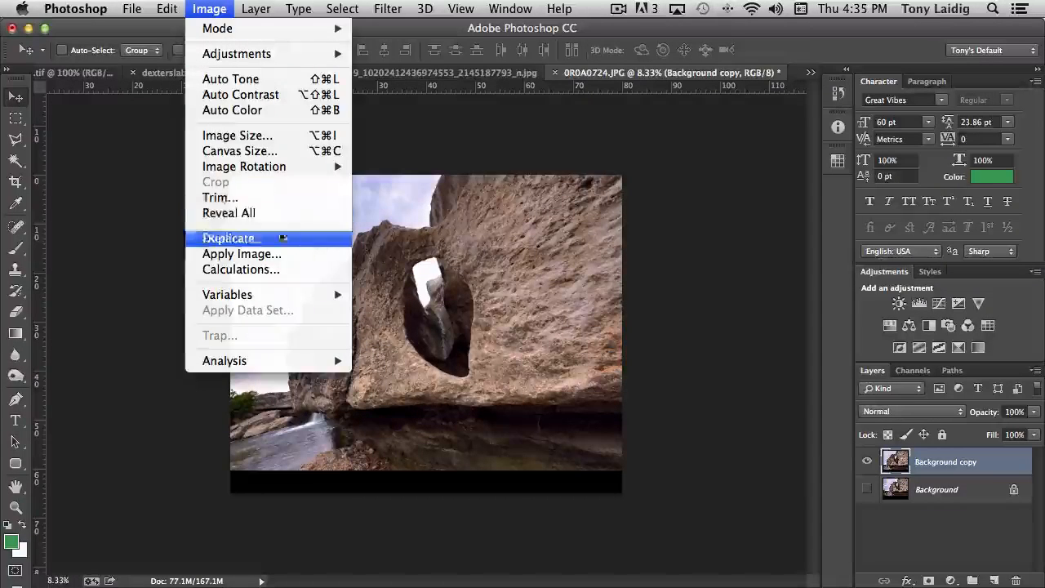
# Step: Trim Top Left Pixel Color from the top, bottom, left and right, then show Background again
pyautogui.click(219, 198)
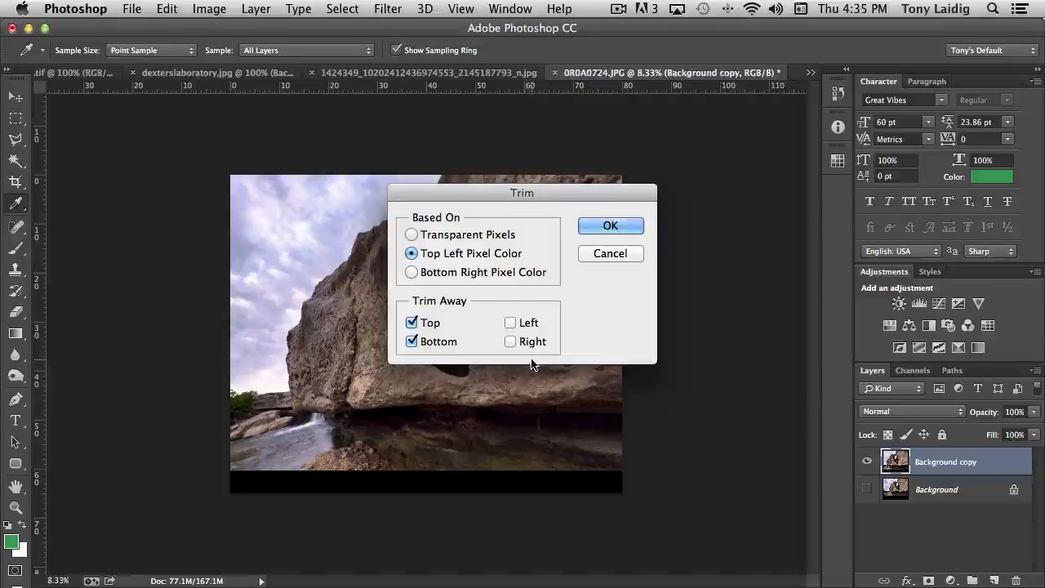
pyautogui.click(516, 323)
pyautogui.click(513, 343)
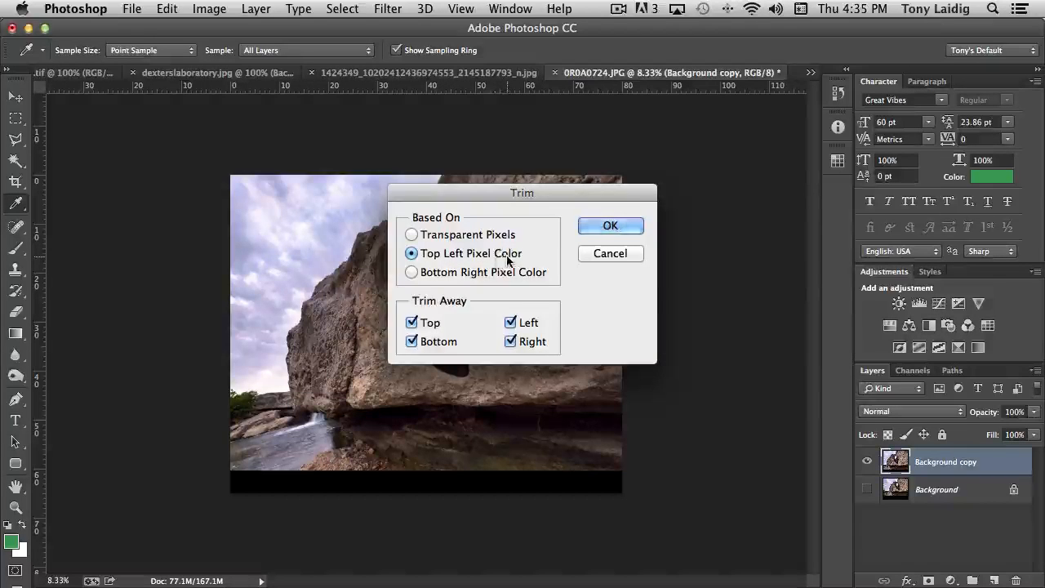
pyautogui.click(608, 226)
pyautogui.press('v')
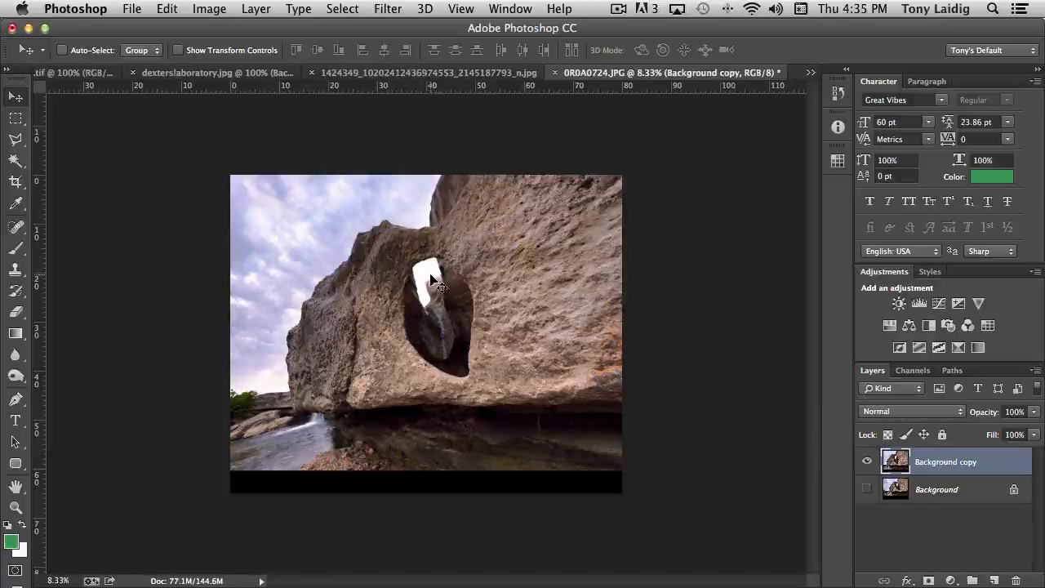
pyautogui.moveTo(372, 275)
pyautogui.mouseDown()
pyautogui.moveTo(363, 273)
pyautogui.moveTo(372, 286)
pyautogui.moveTo(367, 264)
pyautogui.moveTo(377, 267)
pyautogui.moveTo(370, 275)
pyautogui.mouseUp()
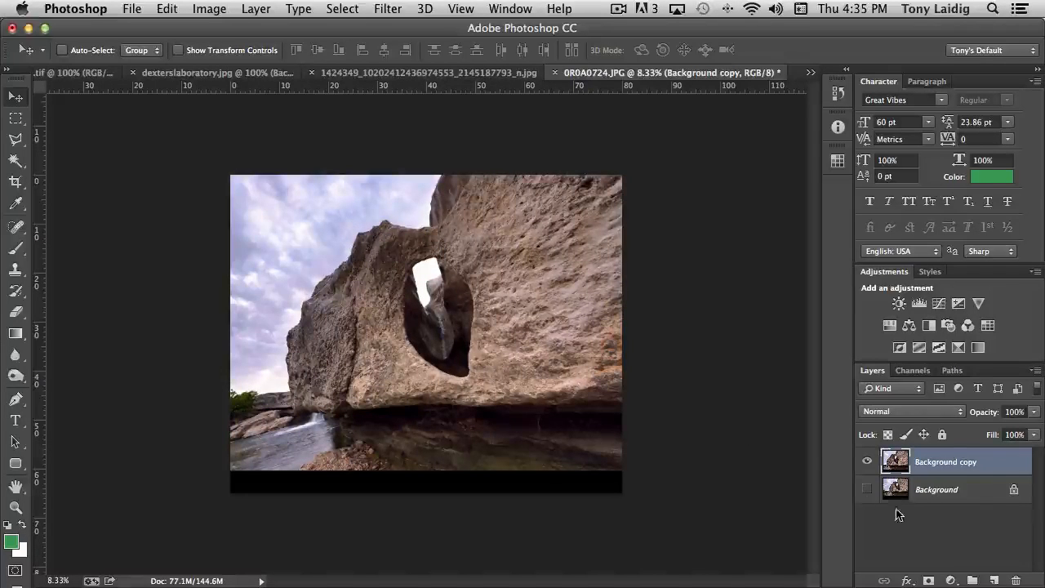
pyautogui.click(867, 490)
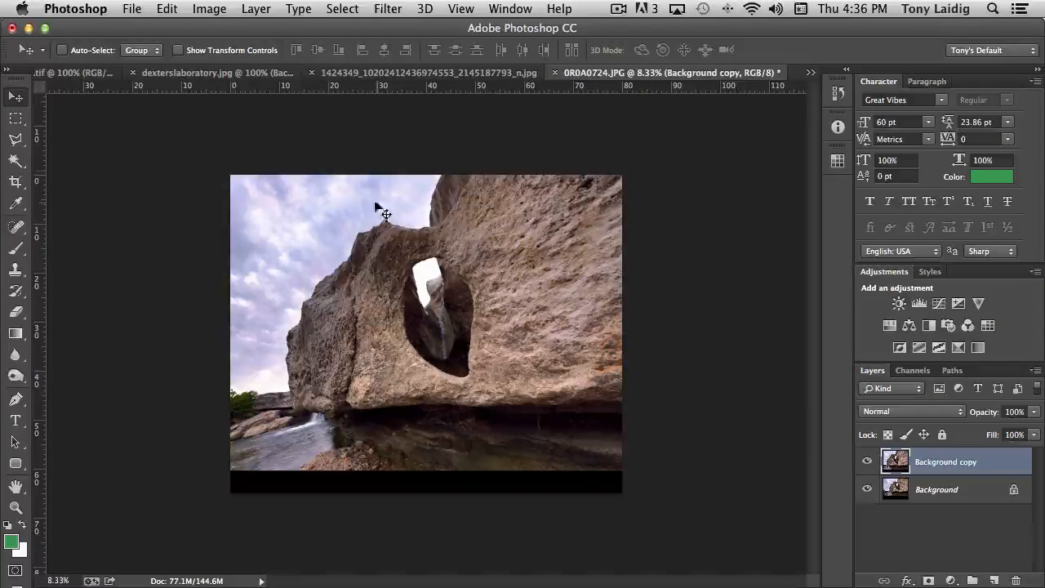
# Step: Revert to the Move history state just before the trim
pyautogui.click(207, 9)
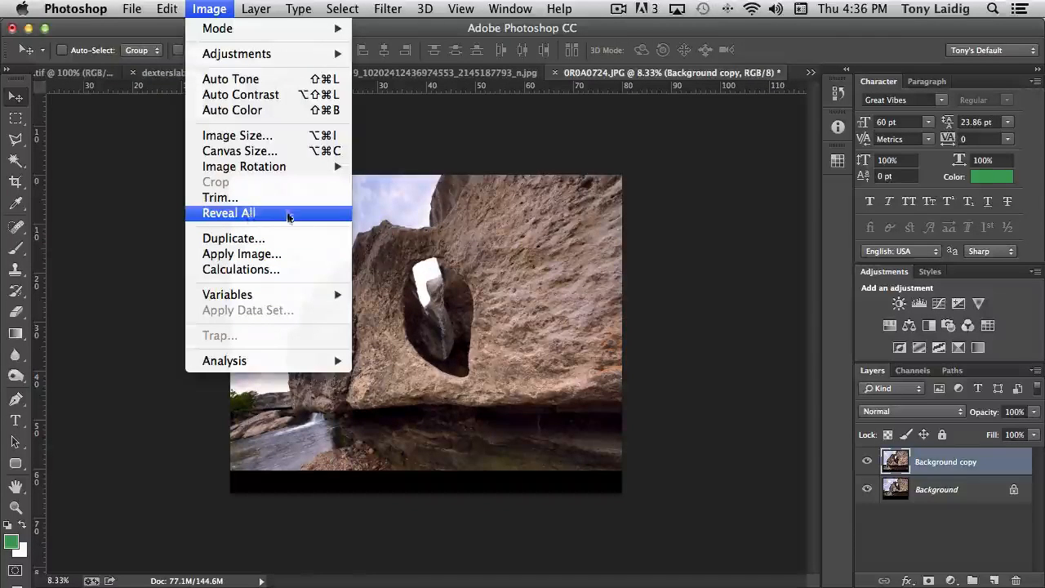
pyautogui.click(217, 10)
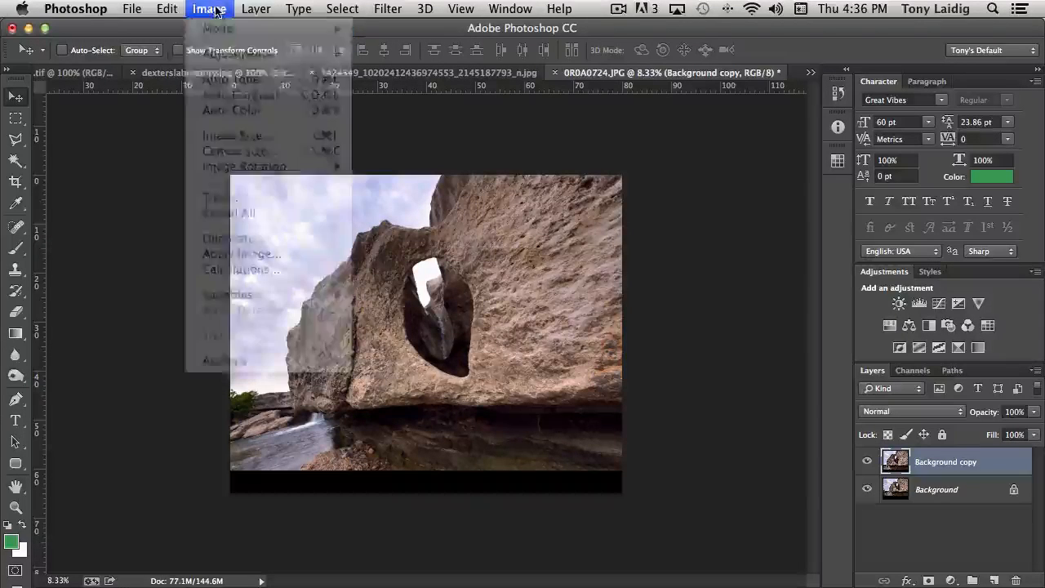
pyautogui.click(838, 92)
pyautogui.click(716, 204)
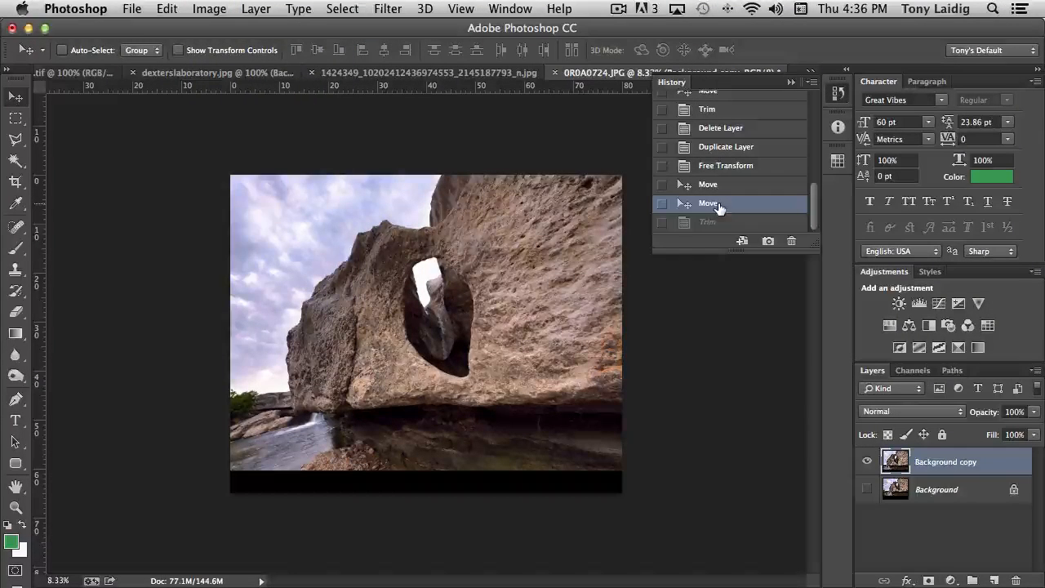
pyautogui.click(679, 83)
# Step: Apply Reveal All and compare the layers by showing Background and hiding Background copy
pyautogui.click(221, 8)
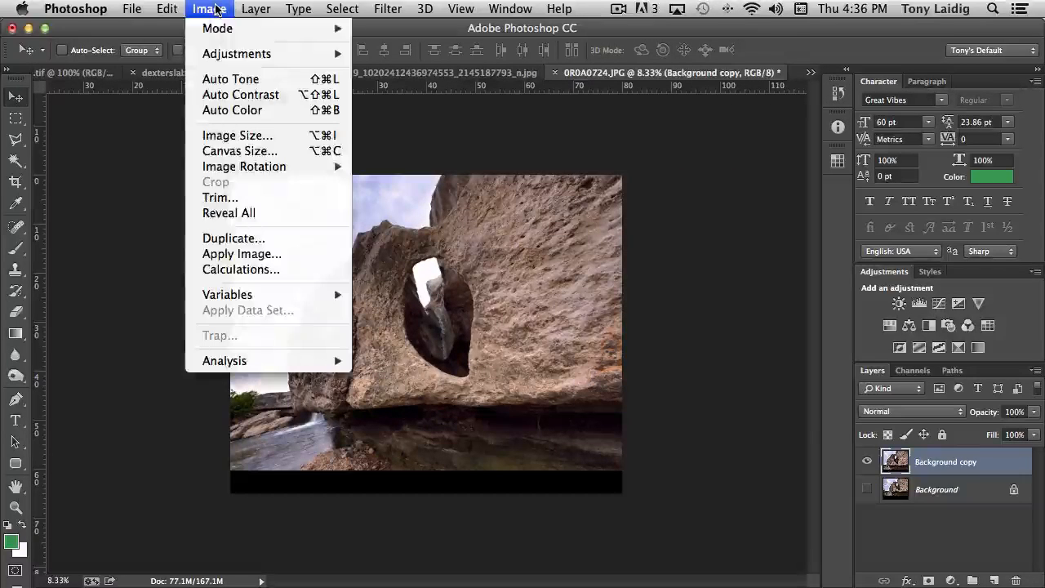
pyautogui.click(249, 213)
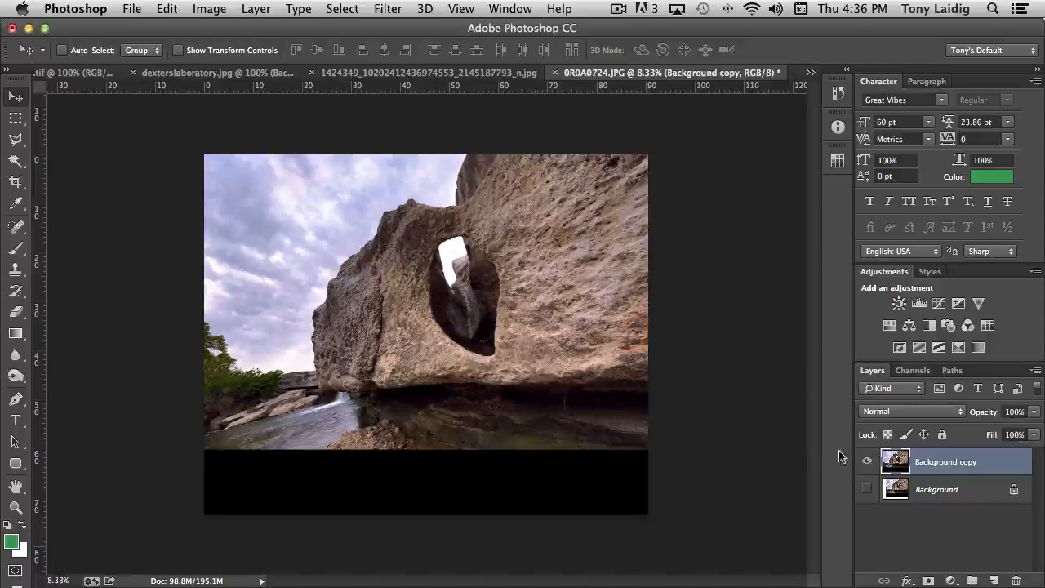
pyautogui.click(867, 462)
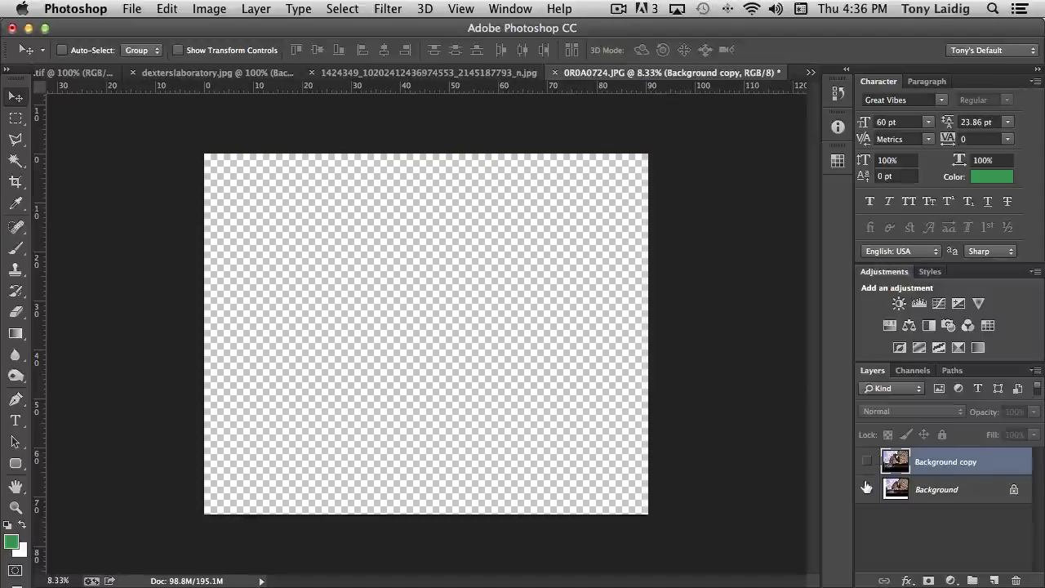
pyautogui.click(867, 489)
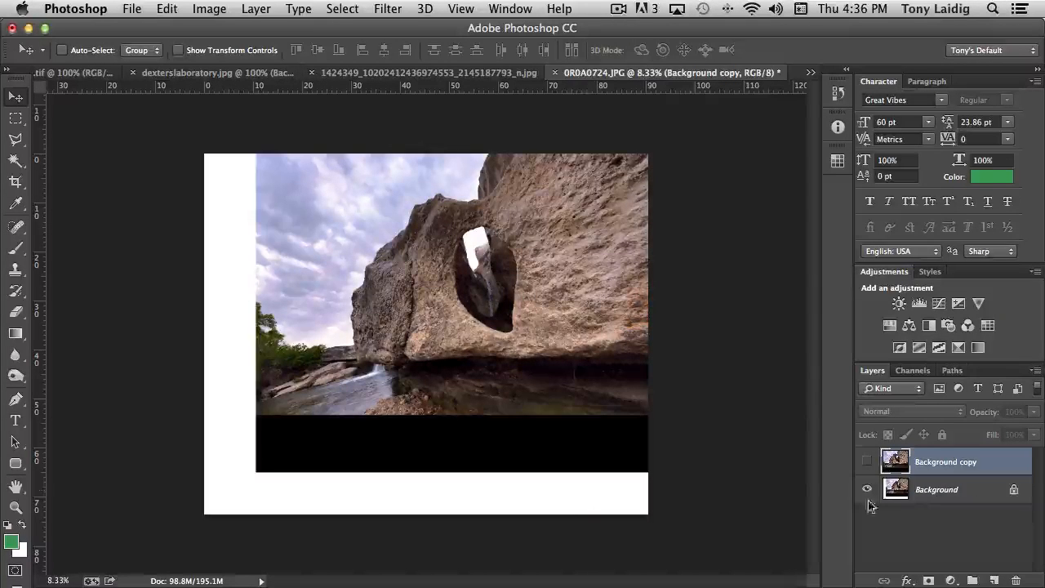
pyautogui.click(867, 461)
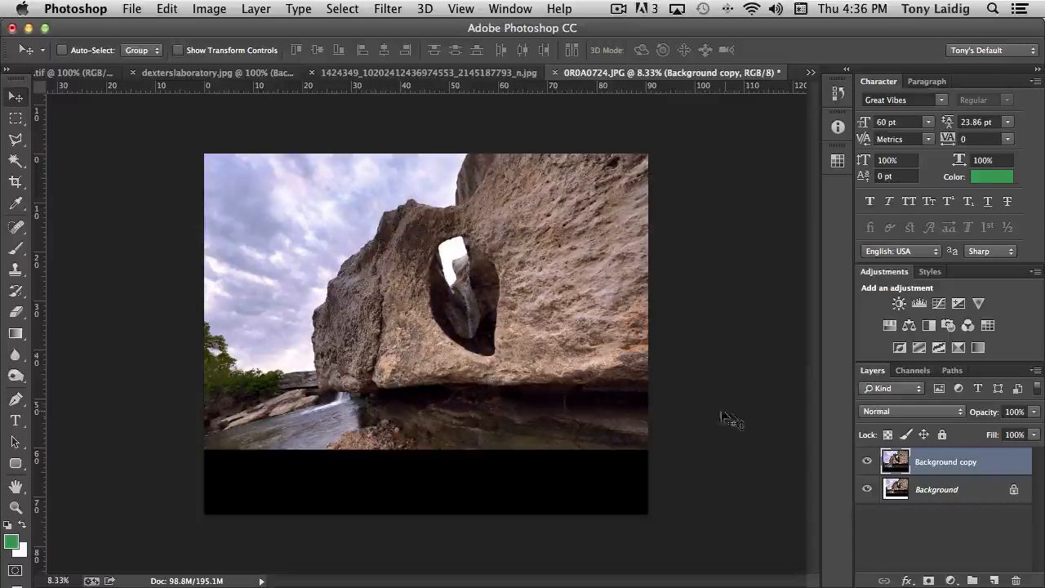
pyautogui.click(866, 461)
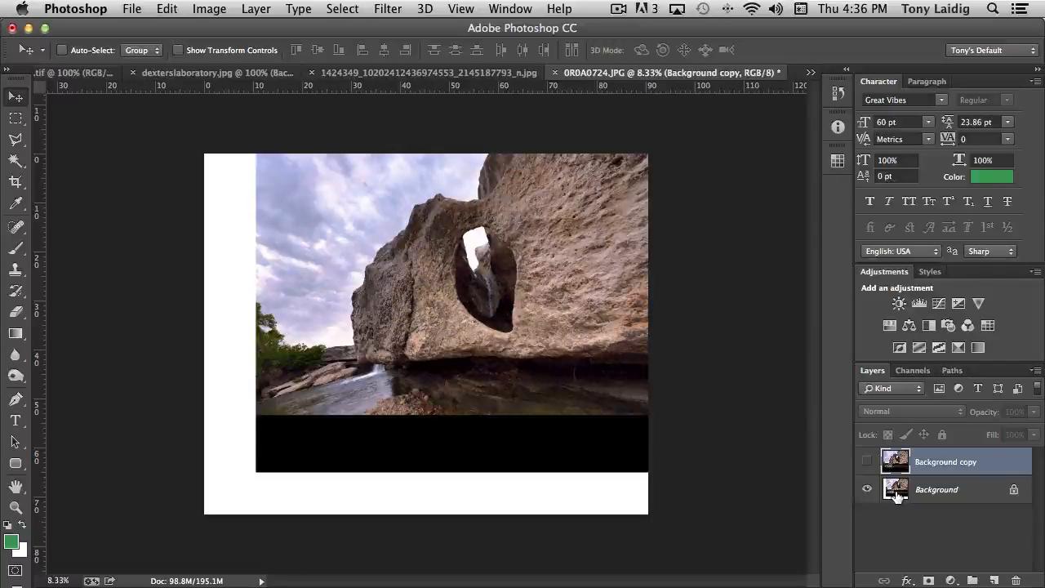